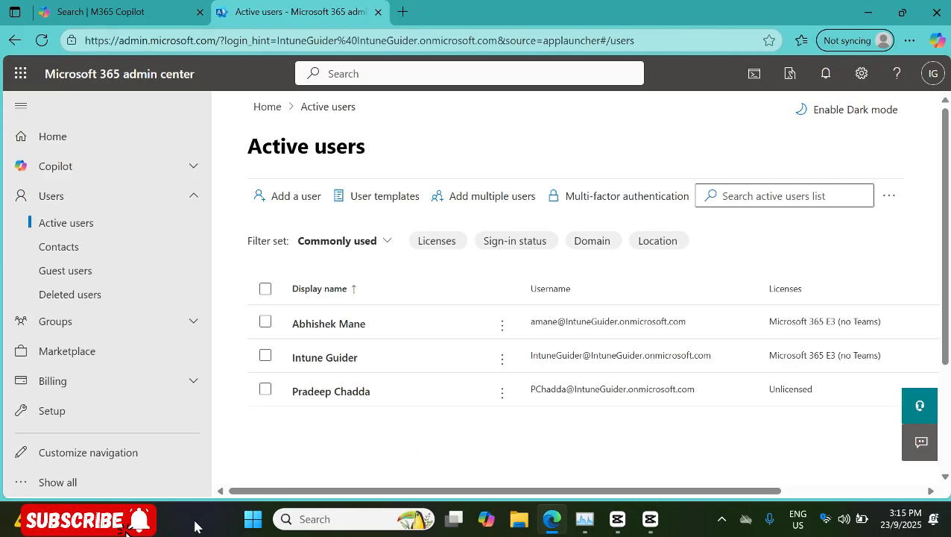
Open the Add a user wizard from the Active users page.
click(240, 528)
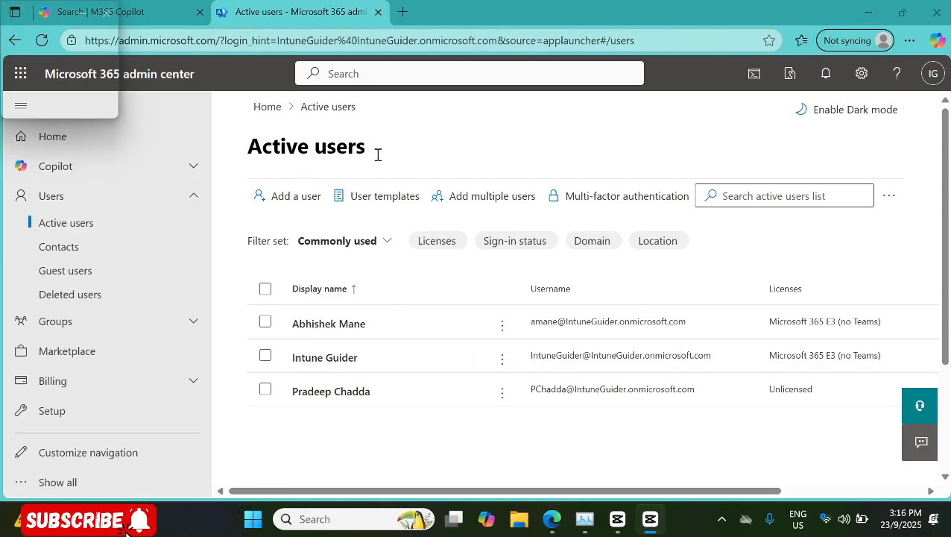
click(280, 198)
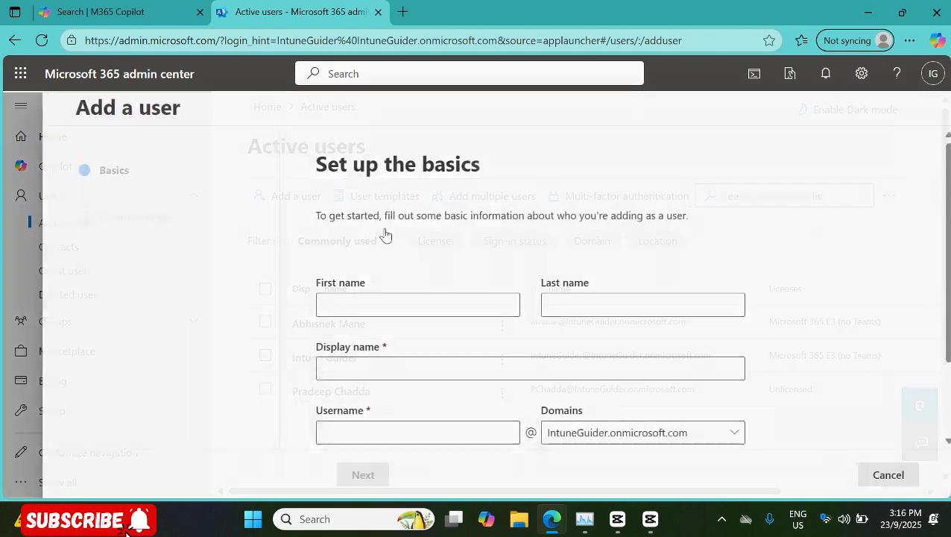
Enter the new user's first name, display name and username.
click(373, 306)
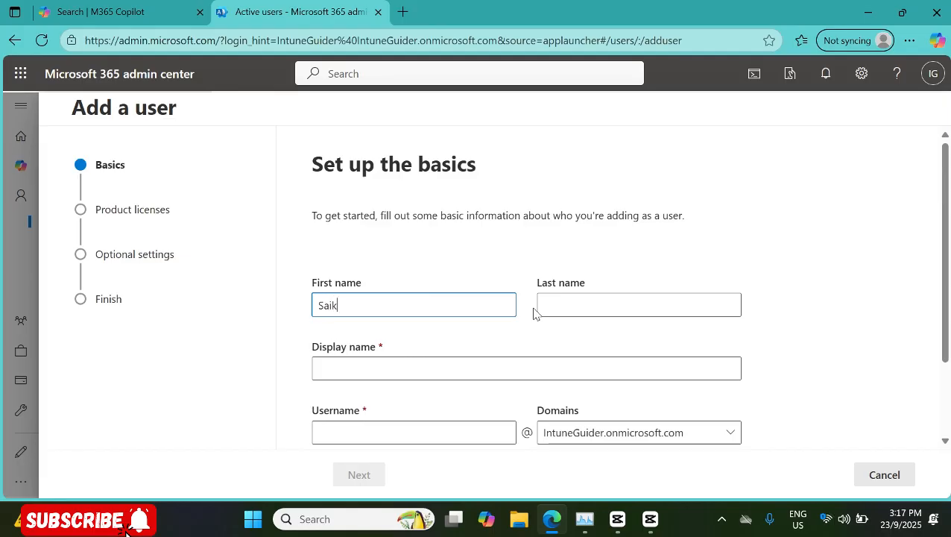
text(umar)
key(Tab)
key(Tab)
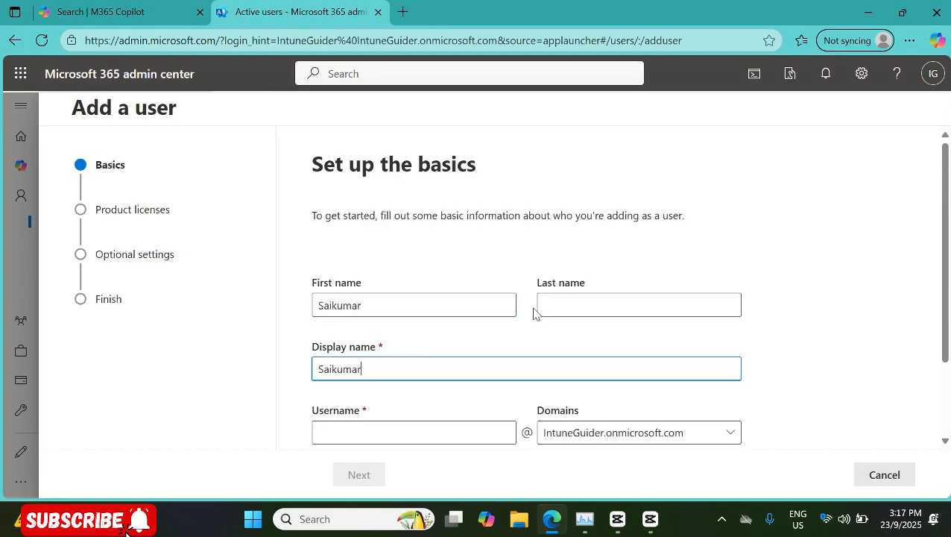
text(pella)
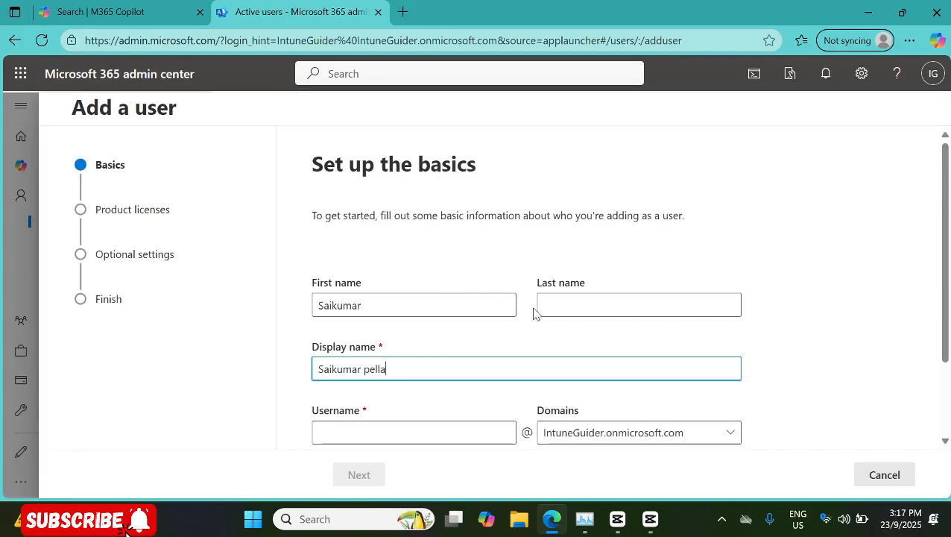
scroll(534, 313, down, 2)
click(351, 325)
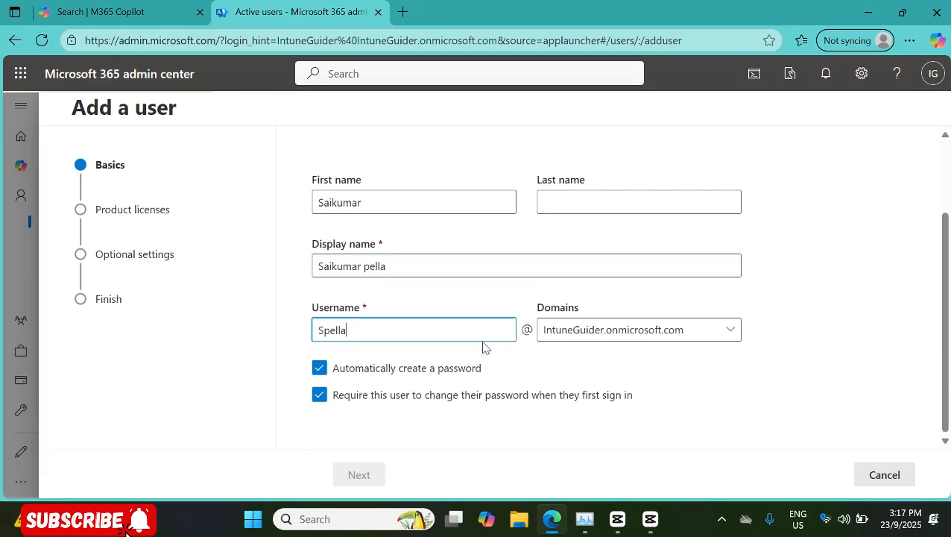
click(807, 309)
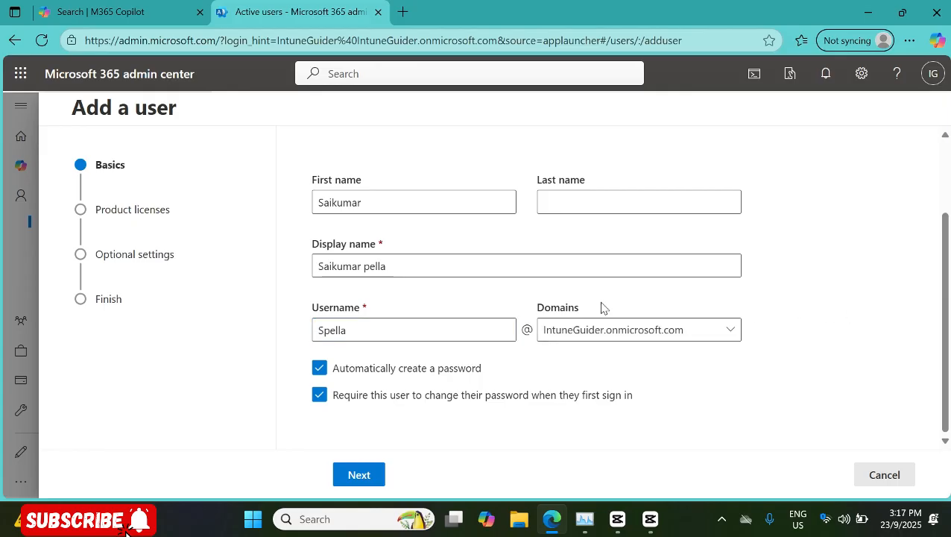
Keep the default domain and turn off the required password change at first sign-in.
click(687, 331)
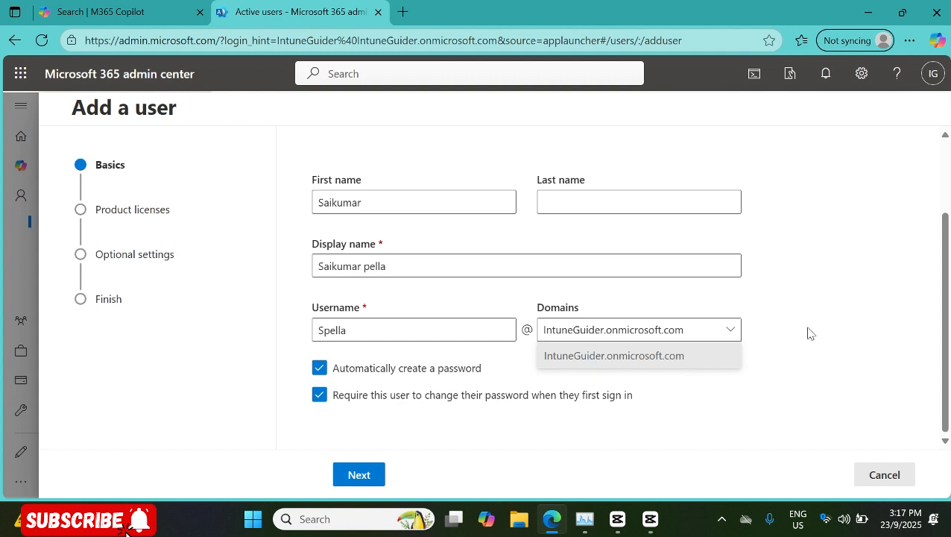
click(766, 332)
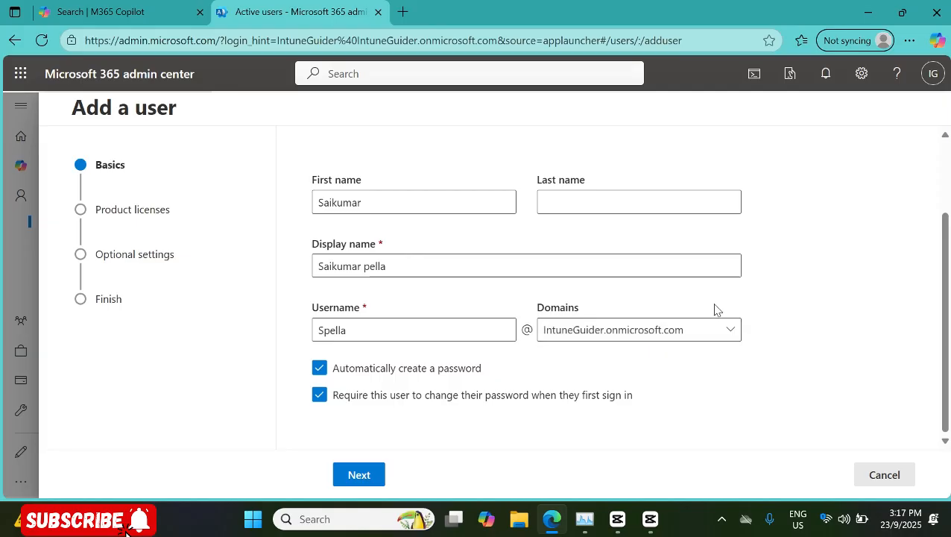
click(611, 330)
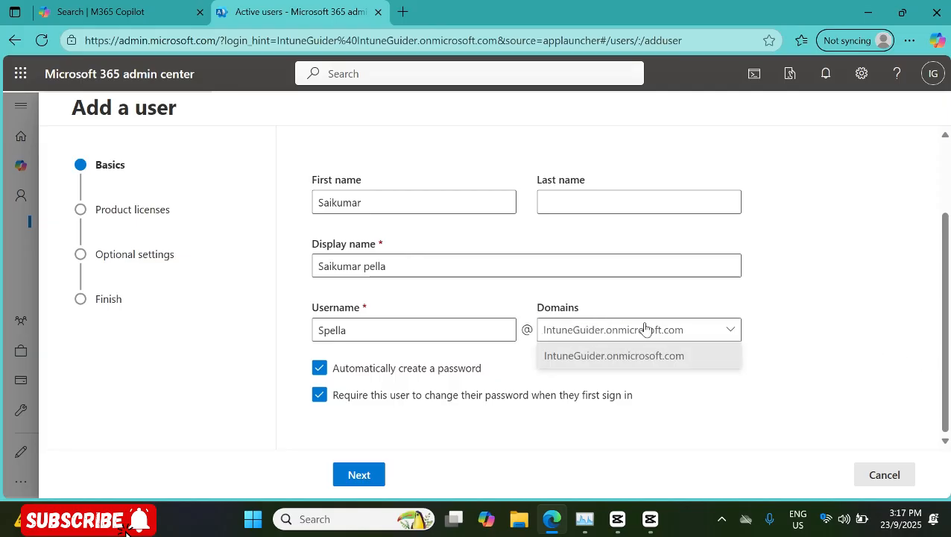
click(782, 321)
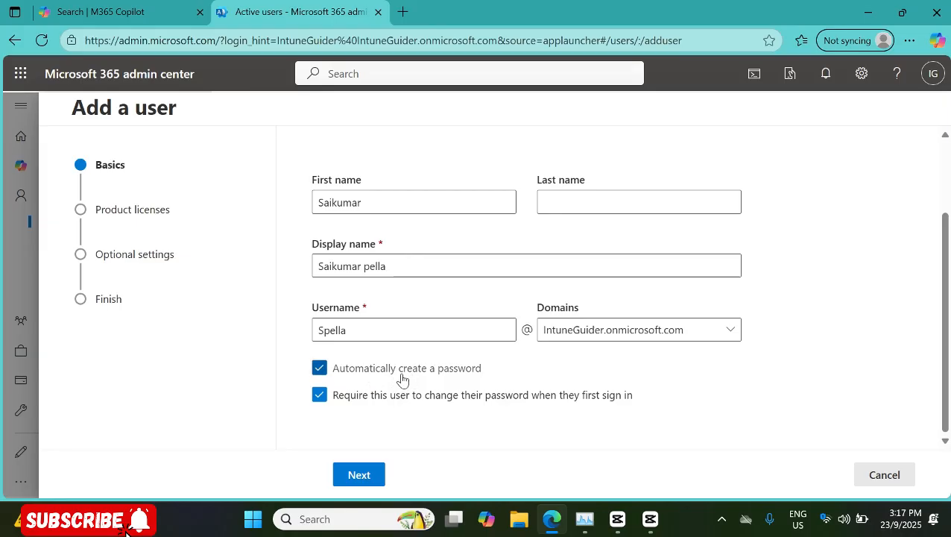
click(341, 401)
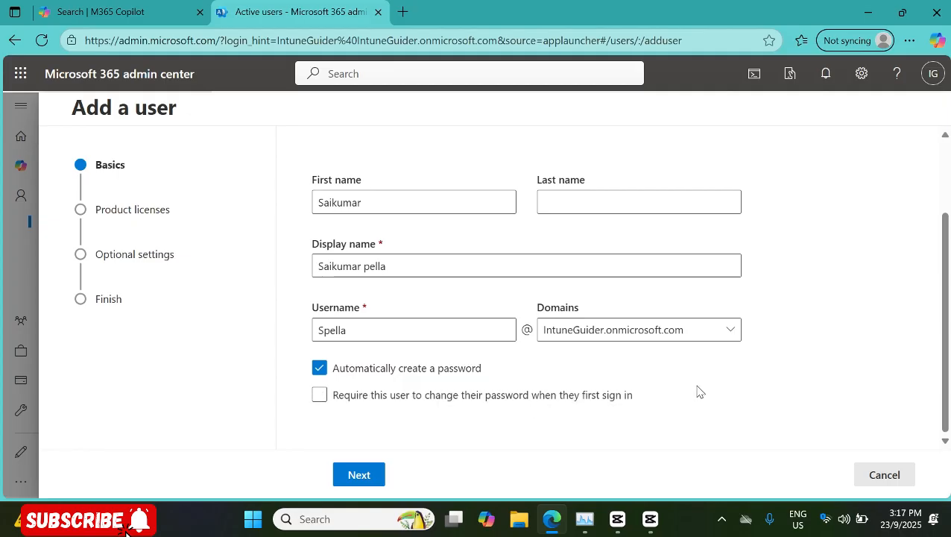
Choose 'Create user without product license' and expand Profile info in Optional settings.
click(377, 475)
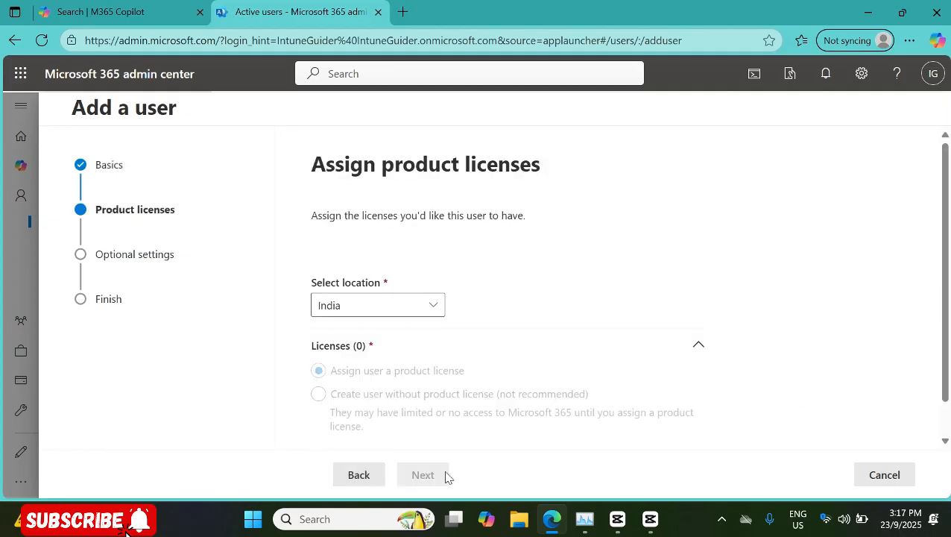
scroll(436, 304, down, 2)
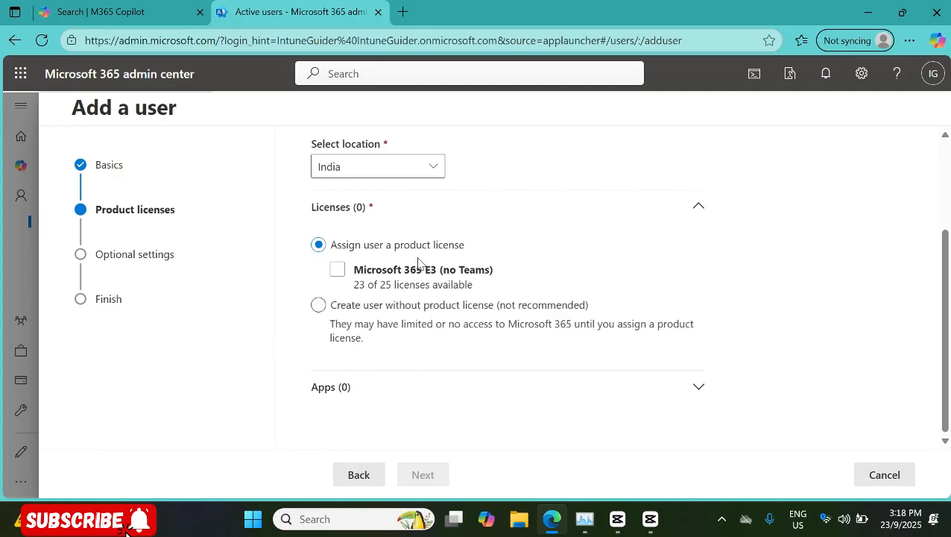
click(405, 310)
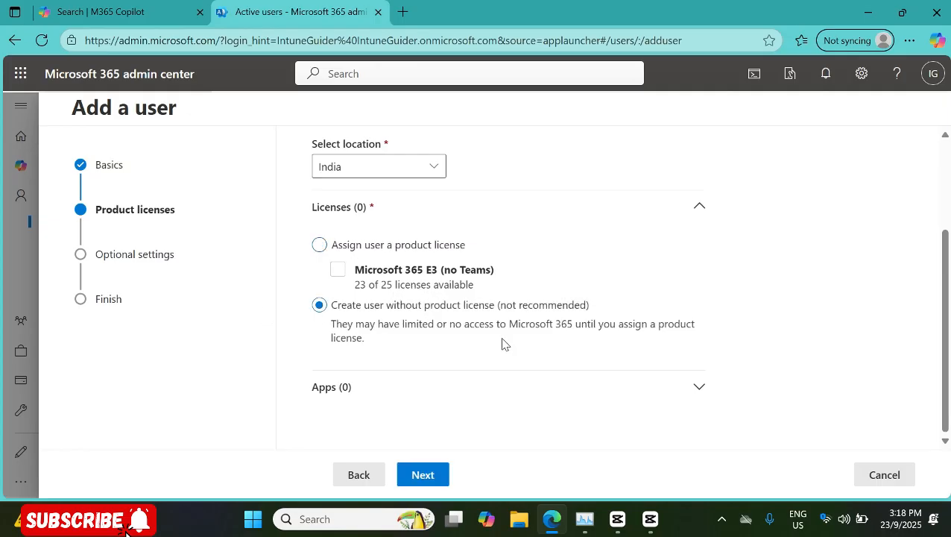
click(422, 474)
click(423, 342)
Set profile info: job title Tester, department IT, country/region India.
scroll(522, 327, down, 2)
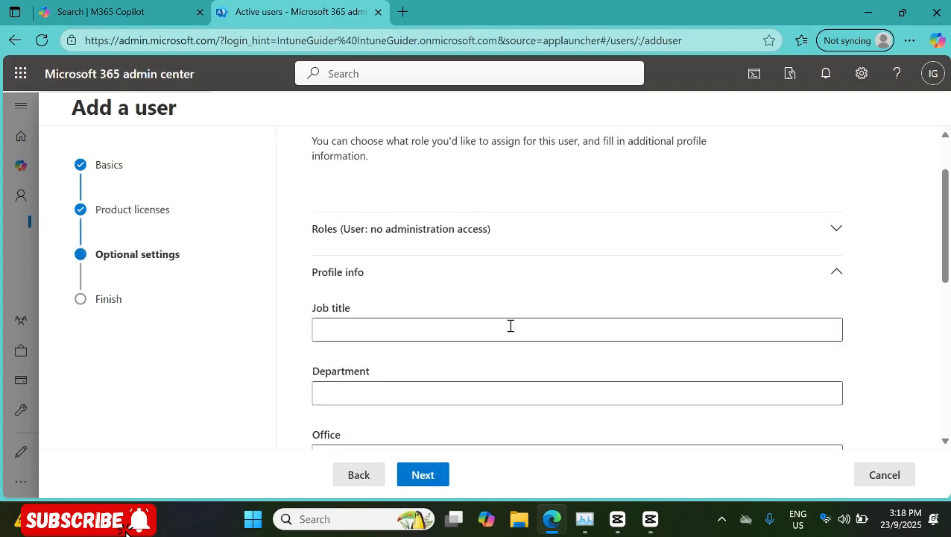
click(397, 323)
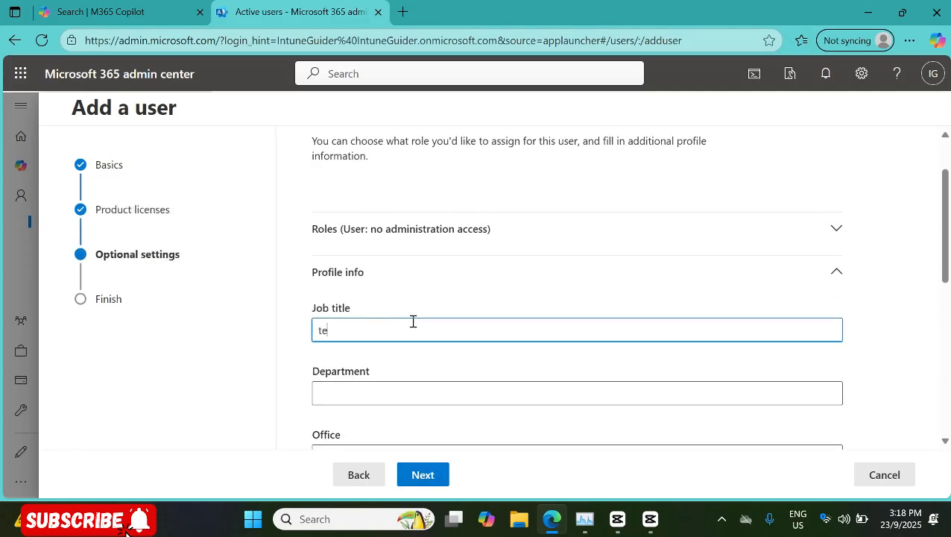
text(tester)
key(Tab)
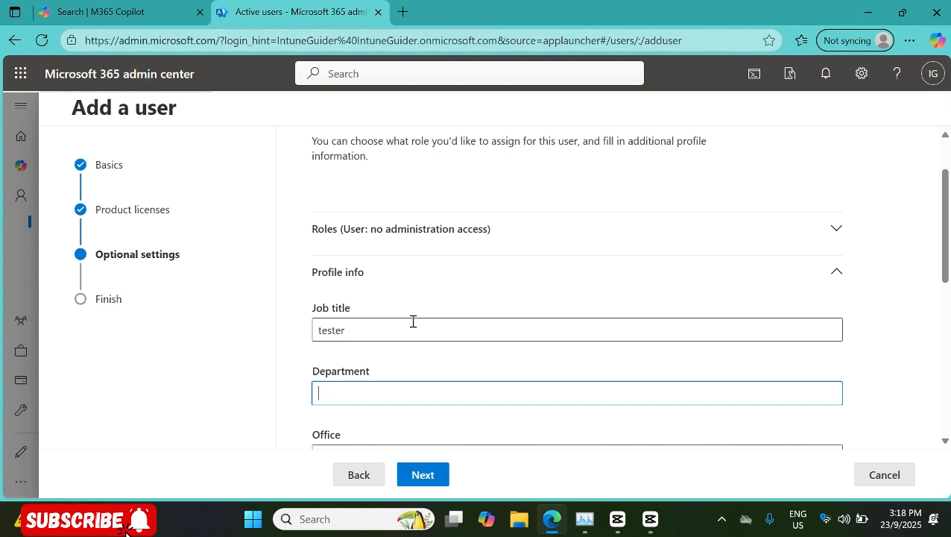
key(shift+Tab)
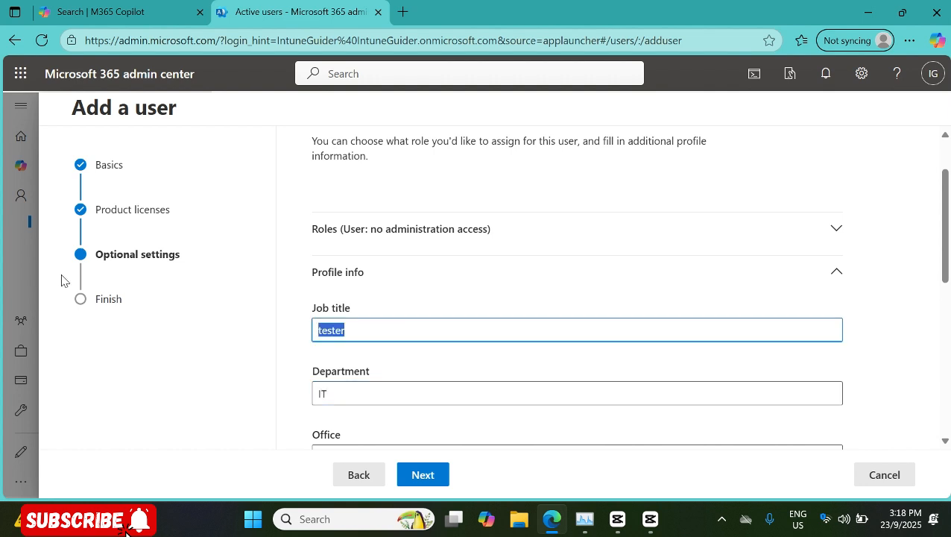
text(T)
click(502, 278)
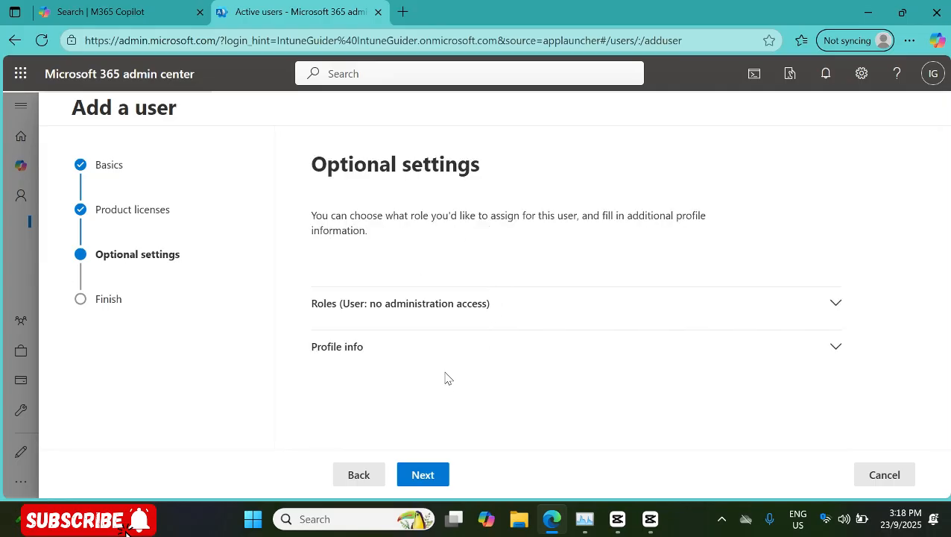
click(480, 348)
scroll(481, 350, down, 6)
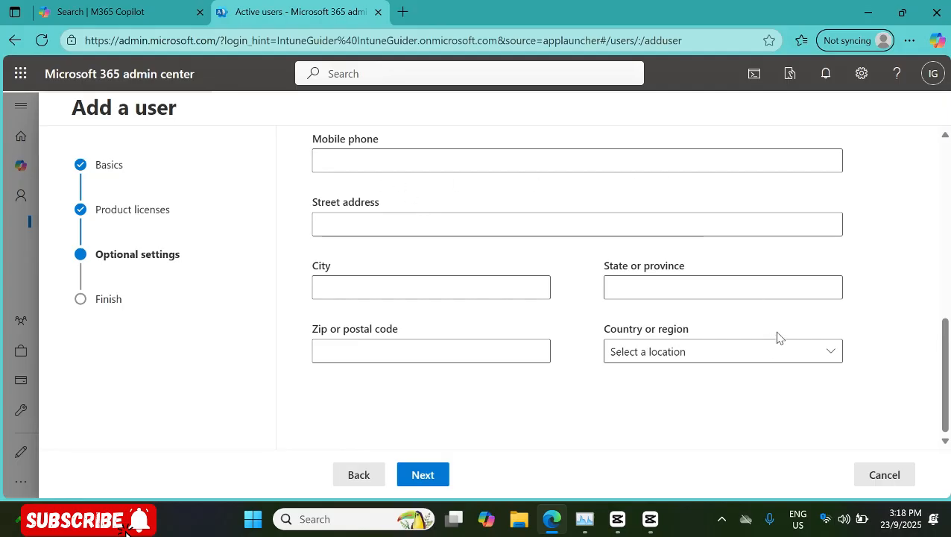
click(718, 348)
click(829, 351)
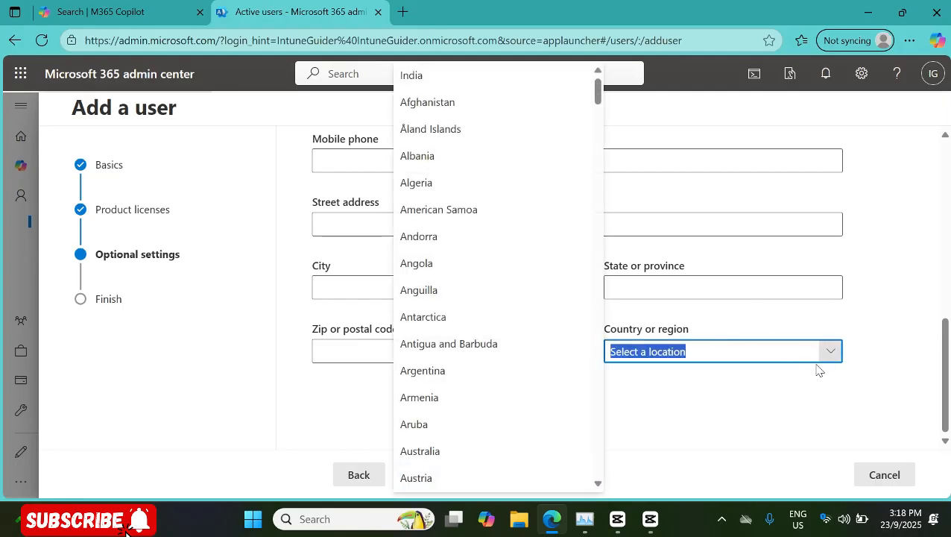
key(Down)
click(818, 370)
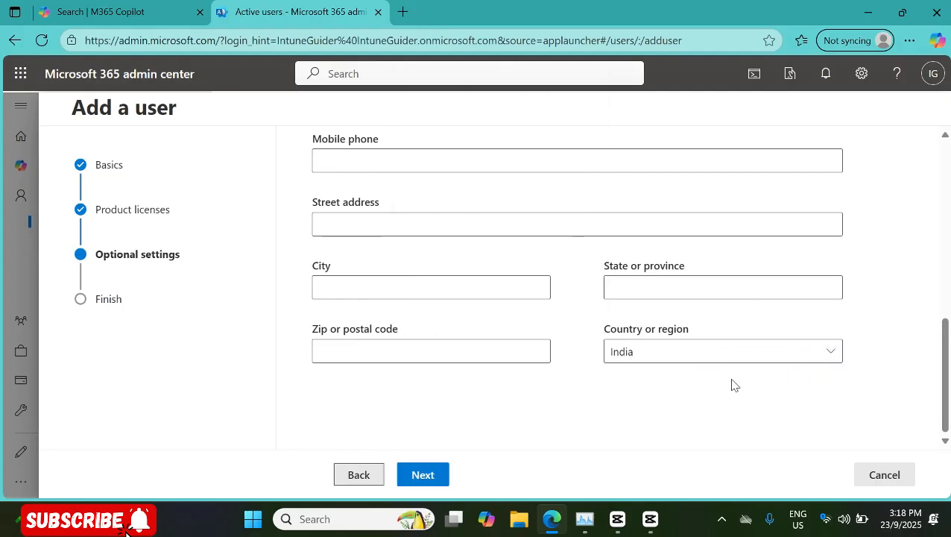
Review the new user's settings and finish adding the user.
click(433, 475)
scroll(444, 268, down, 3)
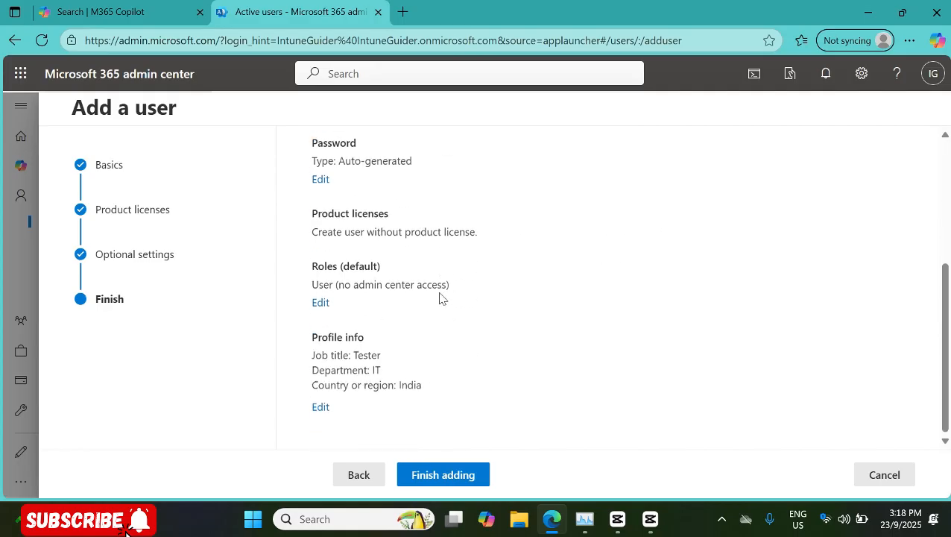
scroll(441, 297, up, 3)
scroll(434, 292, down, 3)
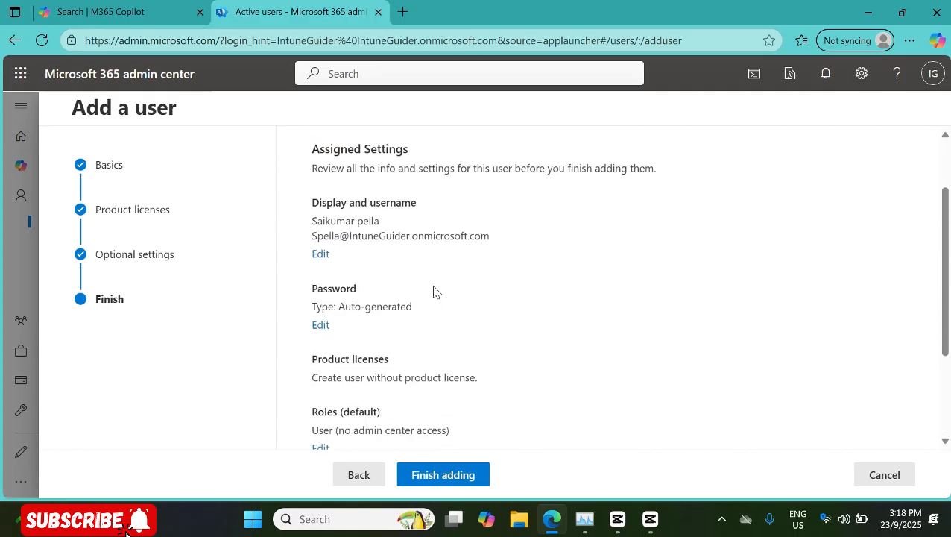
scroll(466, 381, up, 5)
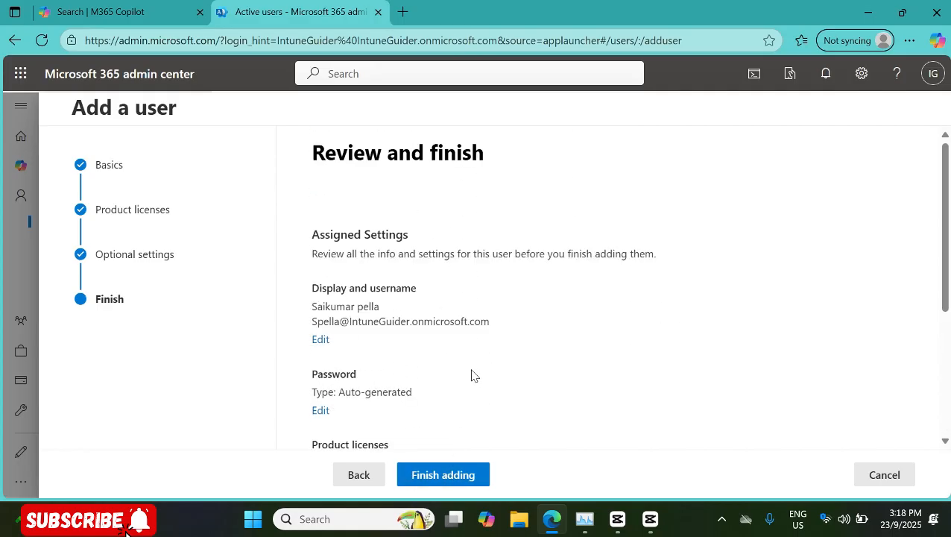
click(470, 477)
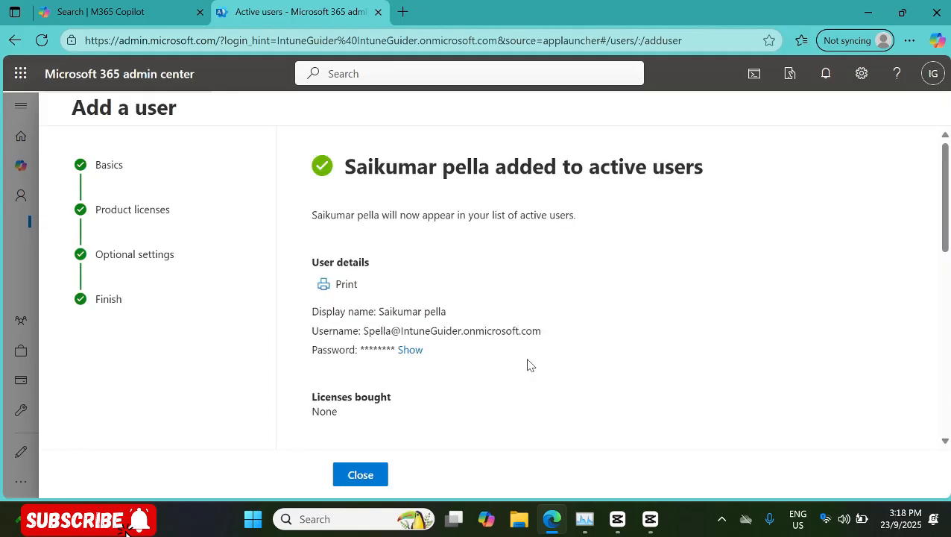
Show and select the auto-generated password, then close the add-user confirmation.
click(410, 350)
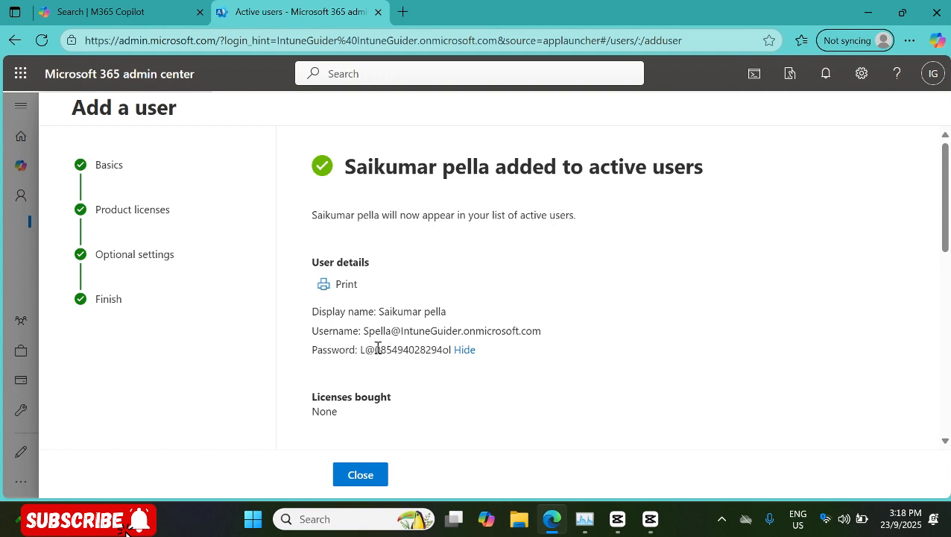
drag(361, 350, 452, 351)
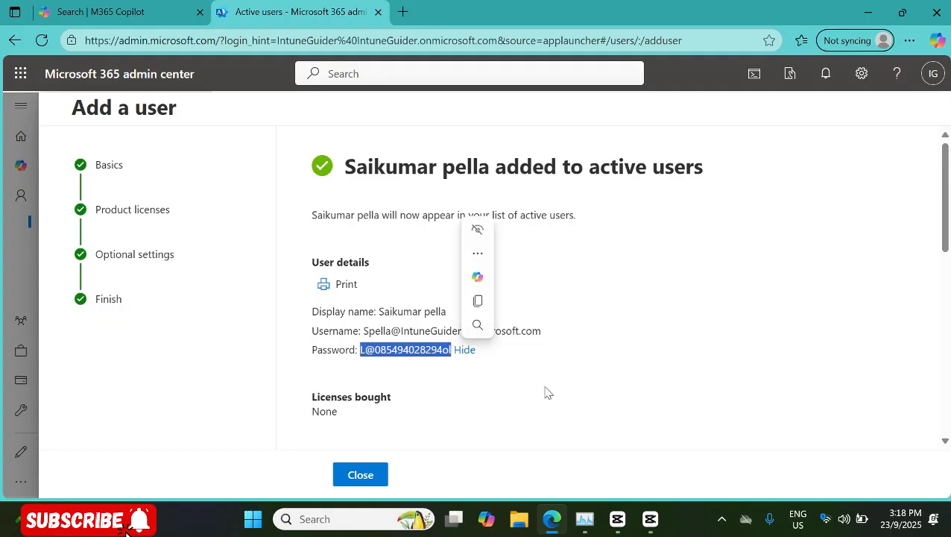
click(485, 347)
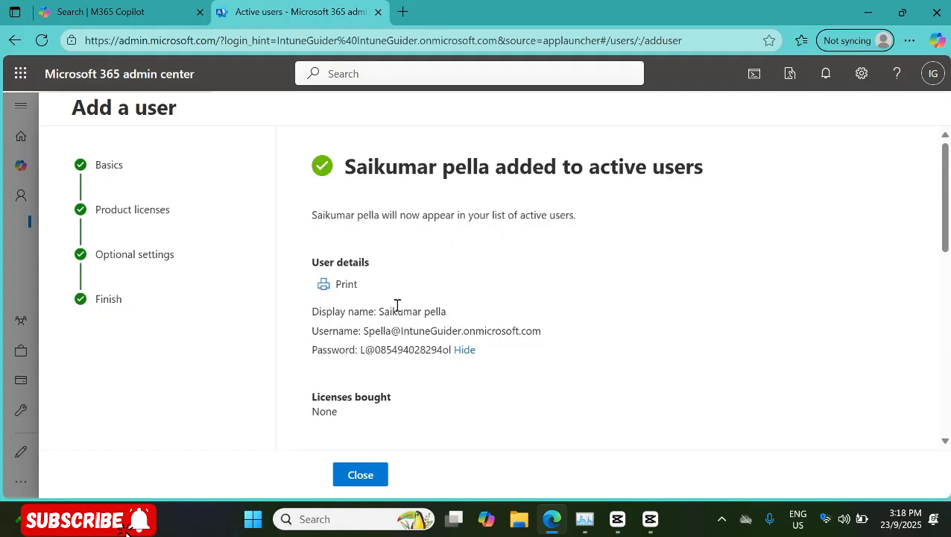
scroll(399, 377, down, 2)
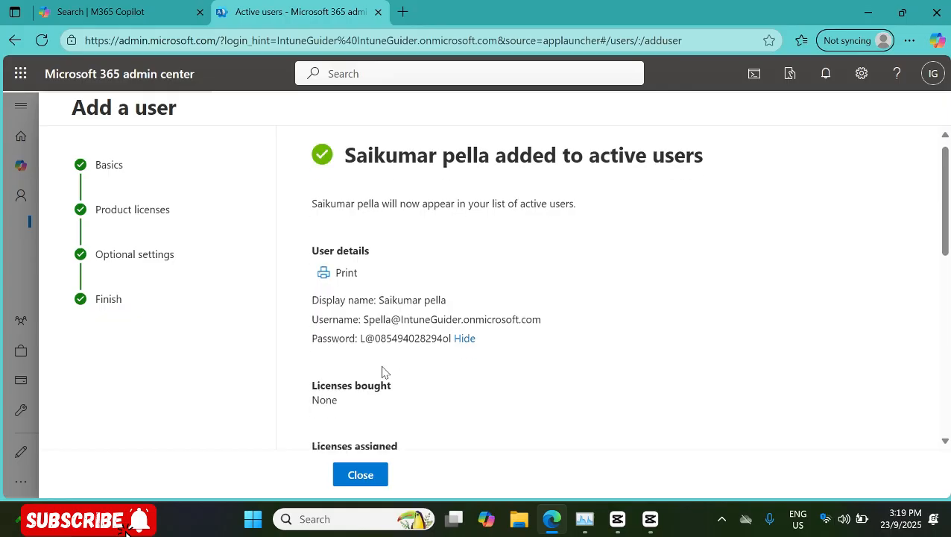
scroll(417, 282, down, 5)
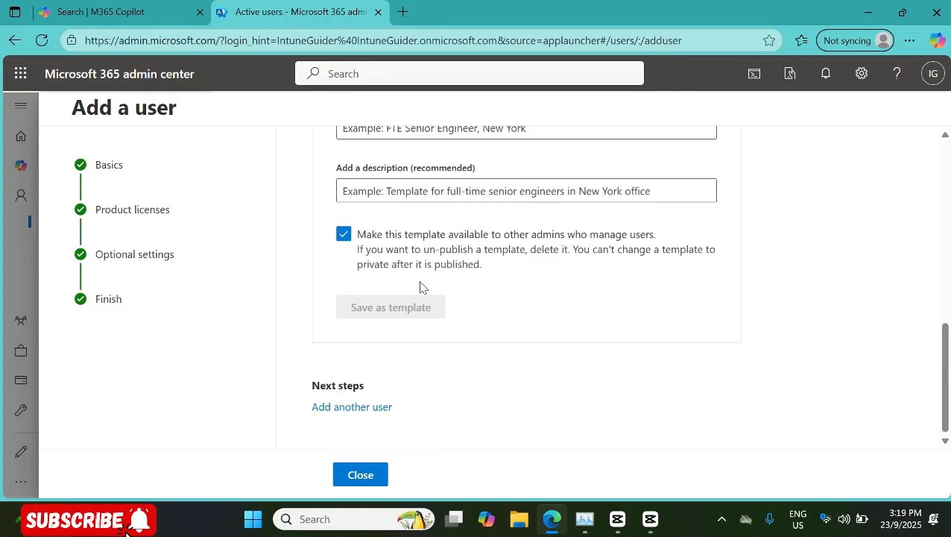
scroll(422, 285, up, 2)
scroll(384, 343, down, 2)
scroll(442, 352, up, 8)
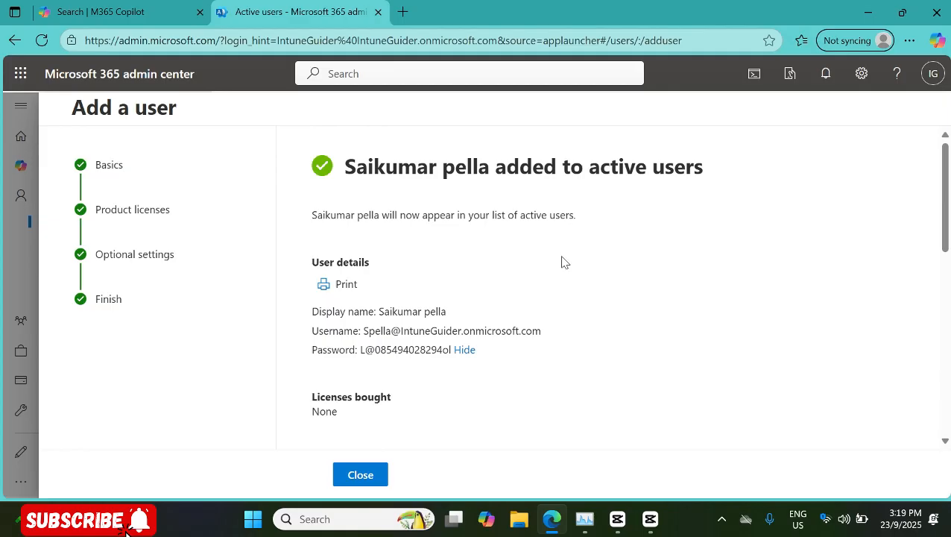
click(361, 475)
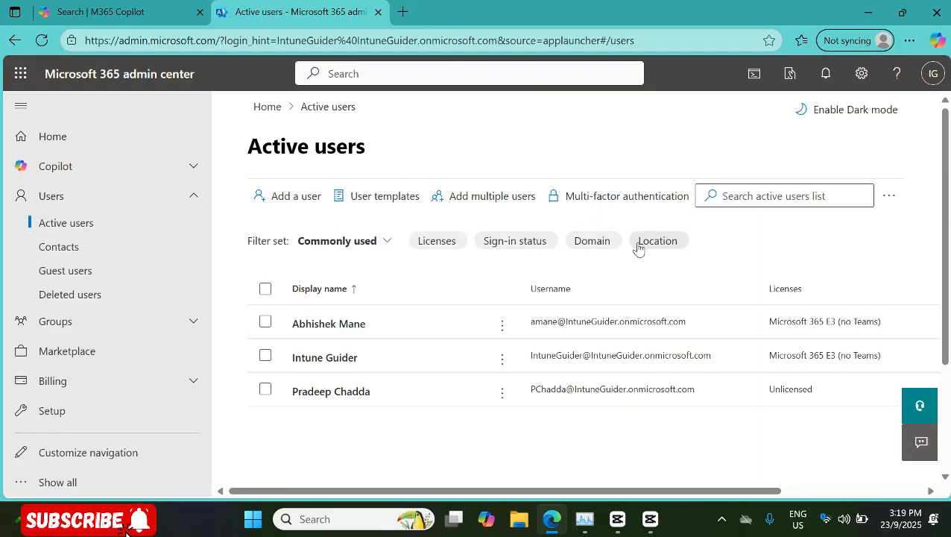
Refresh Active users and confirm the new user is listed as Unlicensed.
click(42, 41)
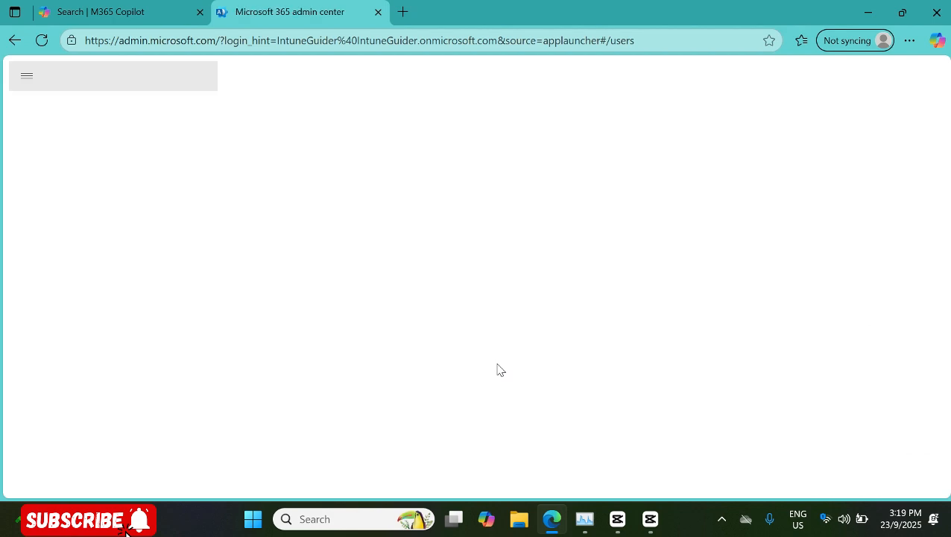
scroll(477, 320, down, 4)
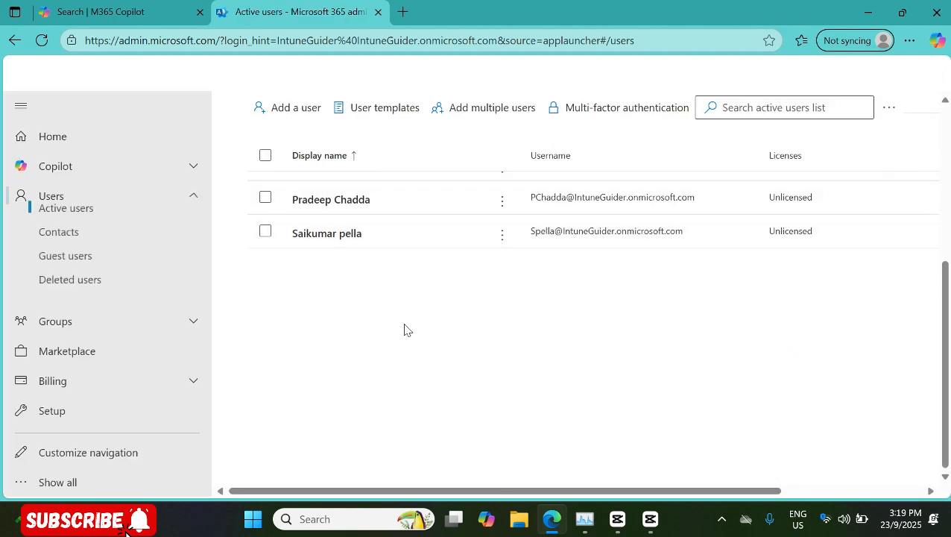
scroll(340, 293, up, 3)
scroll(323, 369, down, 1)
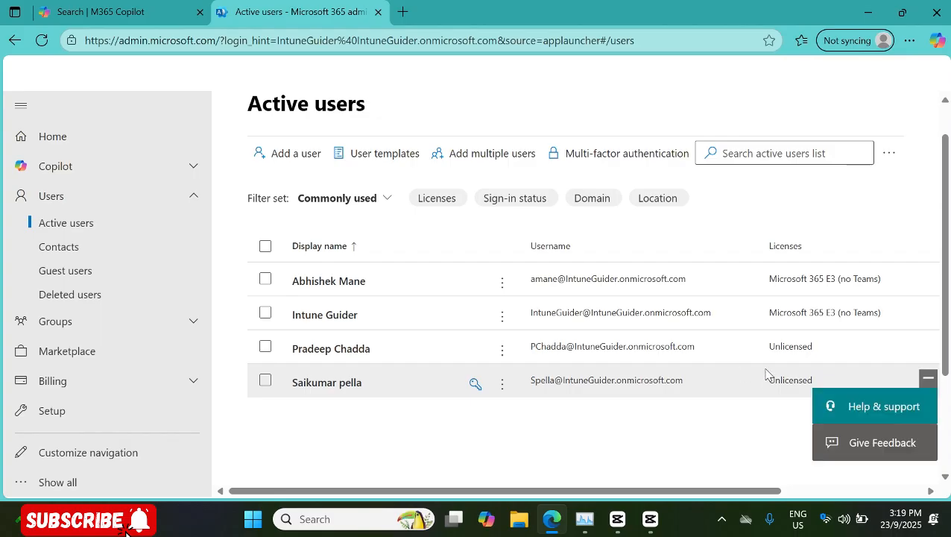
Minimize the help panel and go to Groups > Active groups.
click(929, 379)
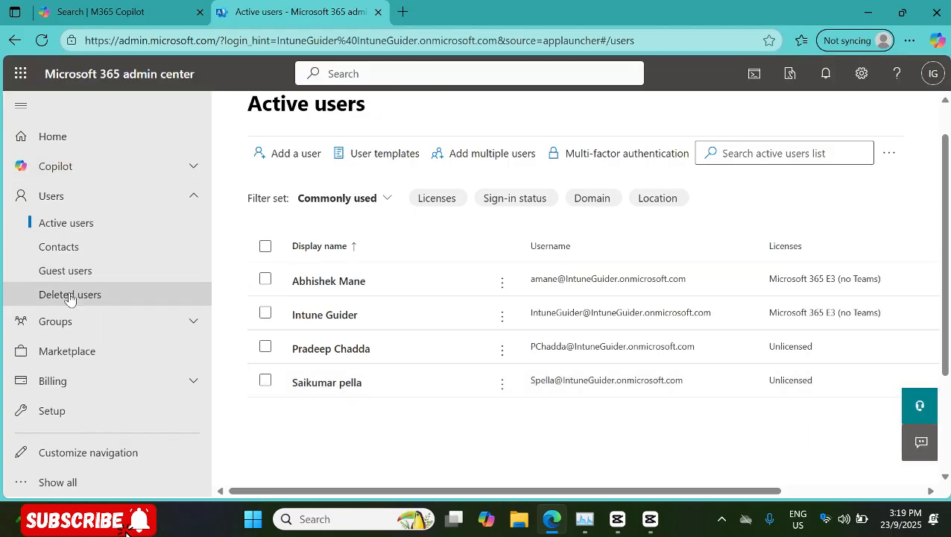
click(60, 321)
click(67, 347)
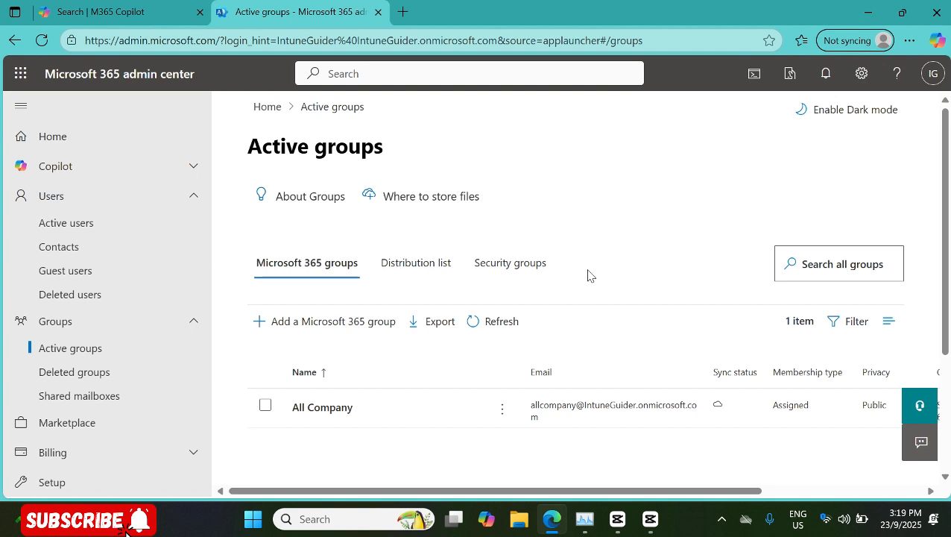
Switch to the Security groups tab and begin adding a security group.
click(503, 265)
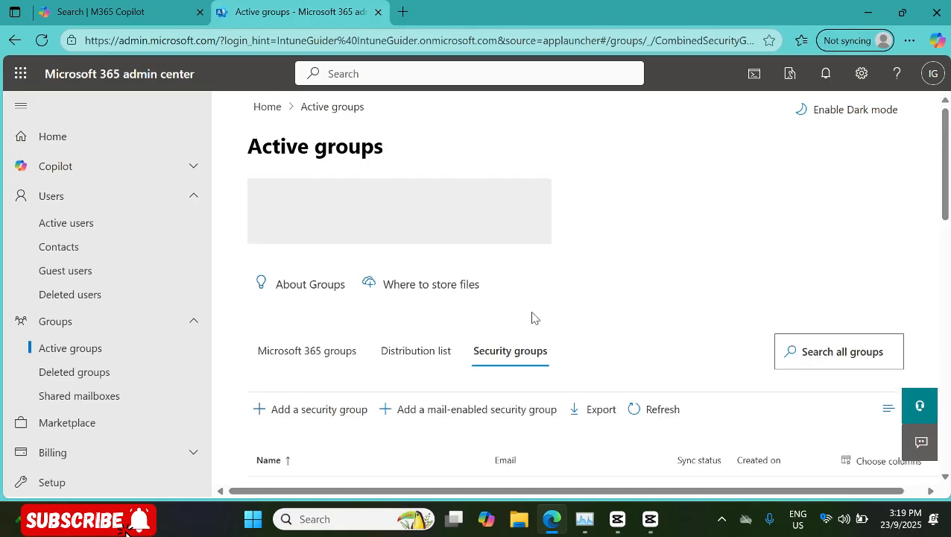
scroll(726, 252, down, 2)
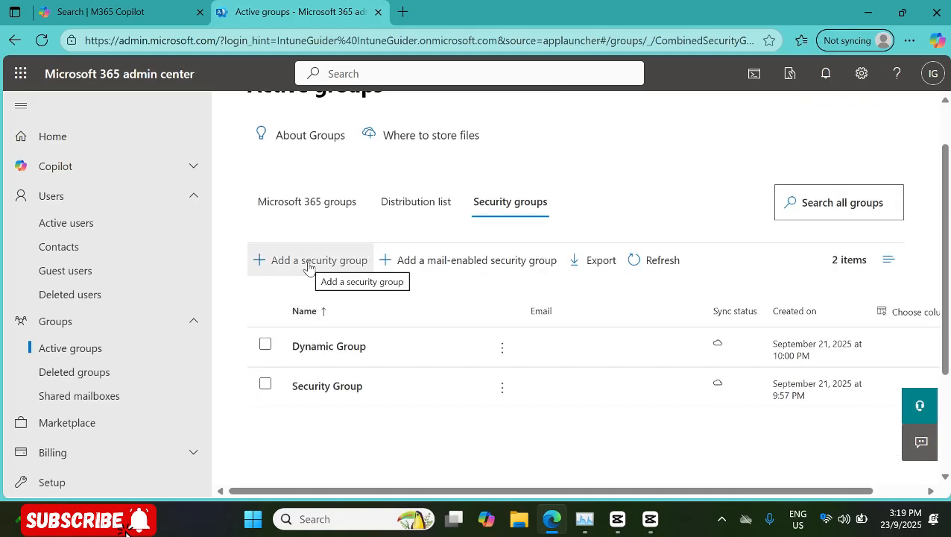
click(309, 267)
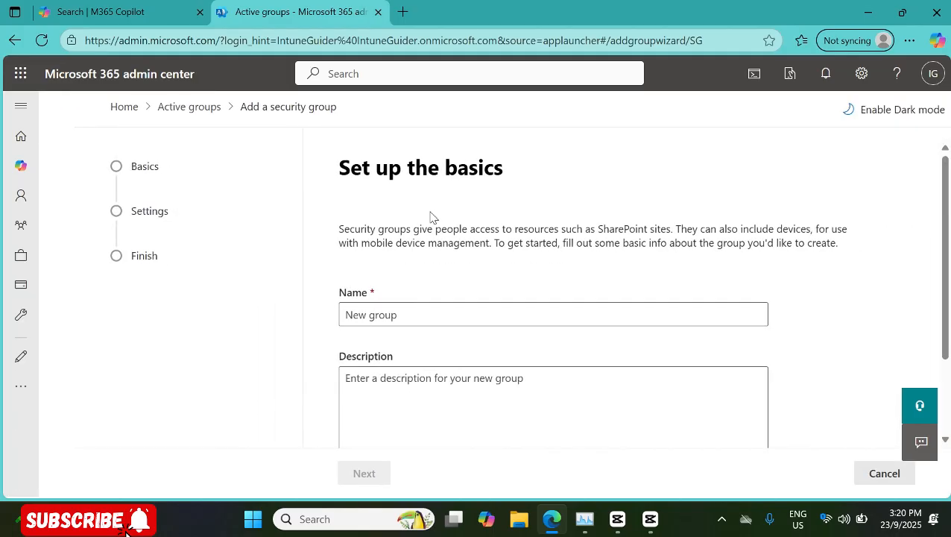
Name the group 'Microsoft 365 E3 license' and use the same text as its description.
click(407, 321)
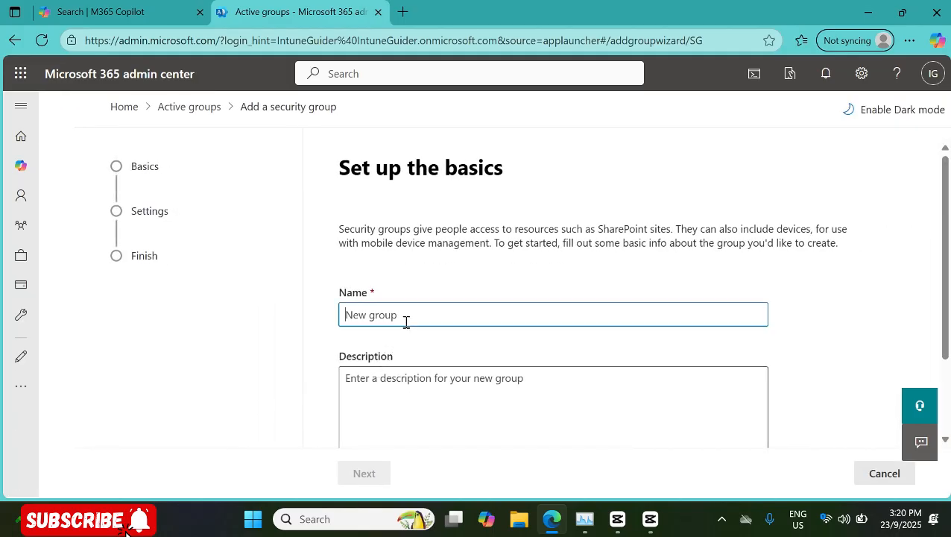
text(Microsoft 365 E3 license)
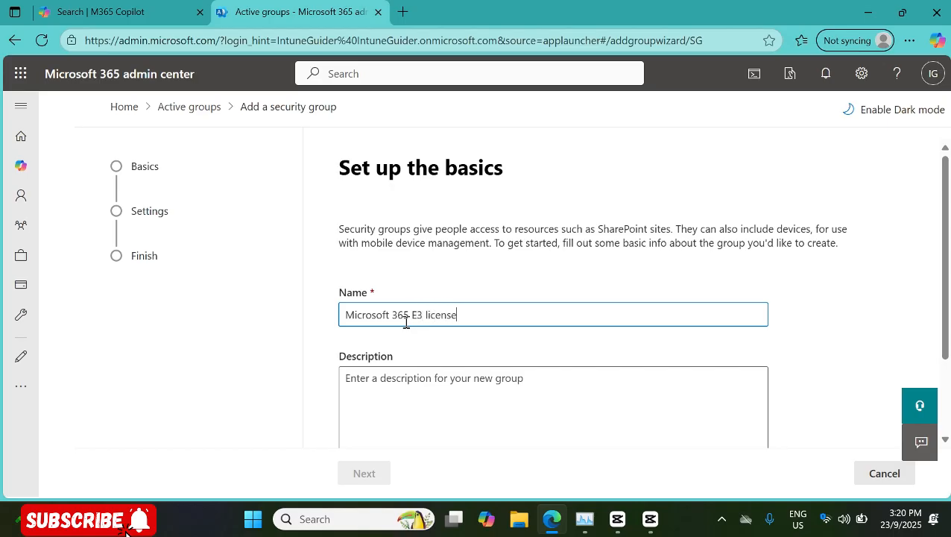
click(485, 409)
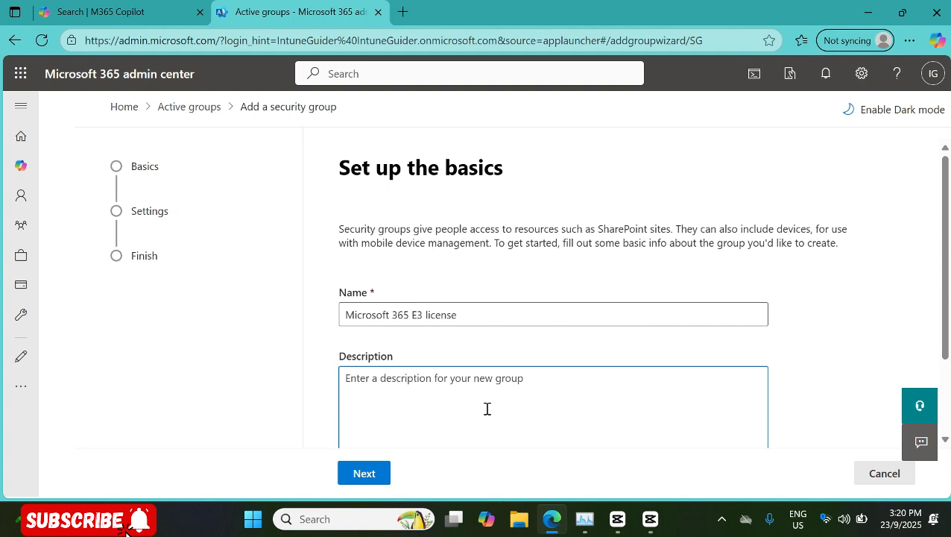
click(461, 303)
triple_click(466, 308)
key(ctrl+c)
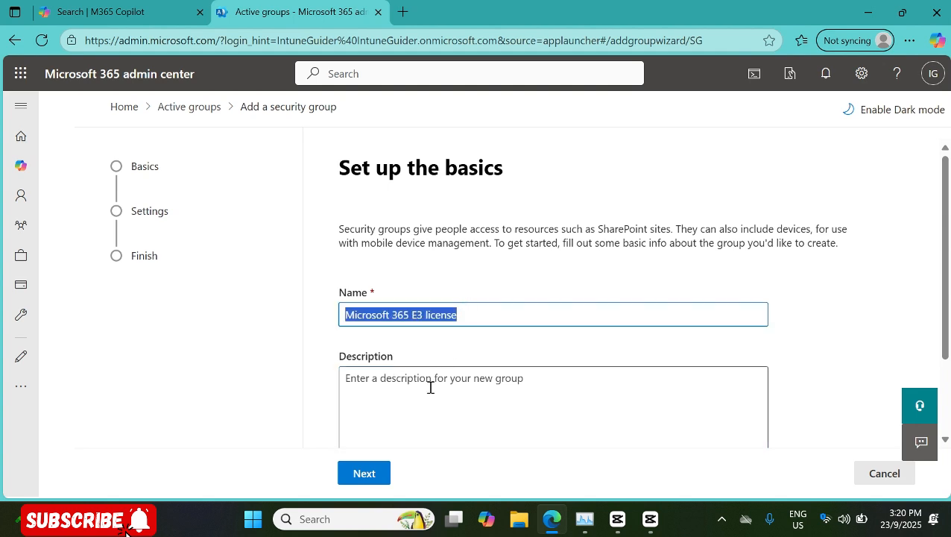
click(441, 389)
key(ctrl+v)
scroll(447, 373, down, 2)
Allow Azure AD roles to be assigned to the group and create it.
click(366, 473)
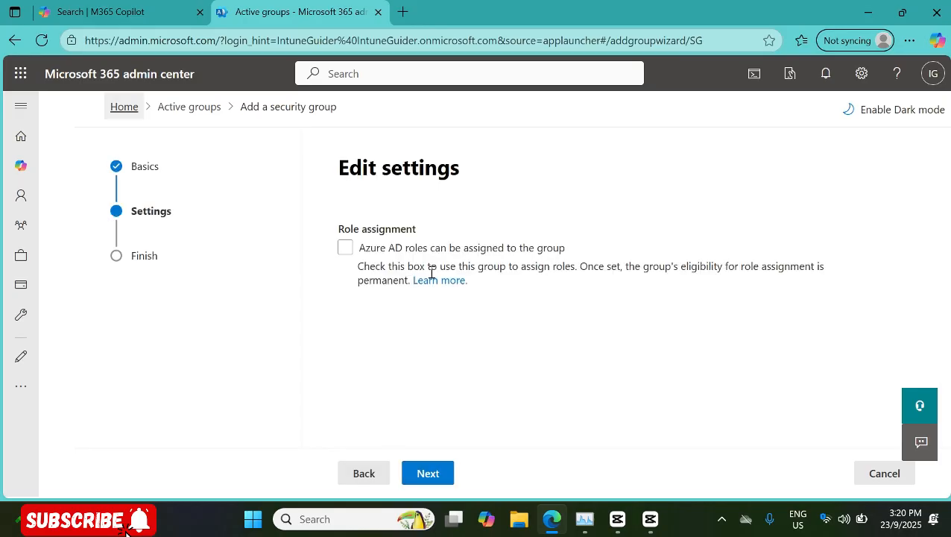
click(409, 254)
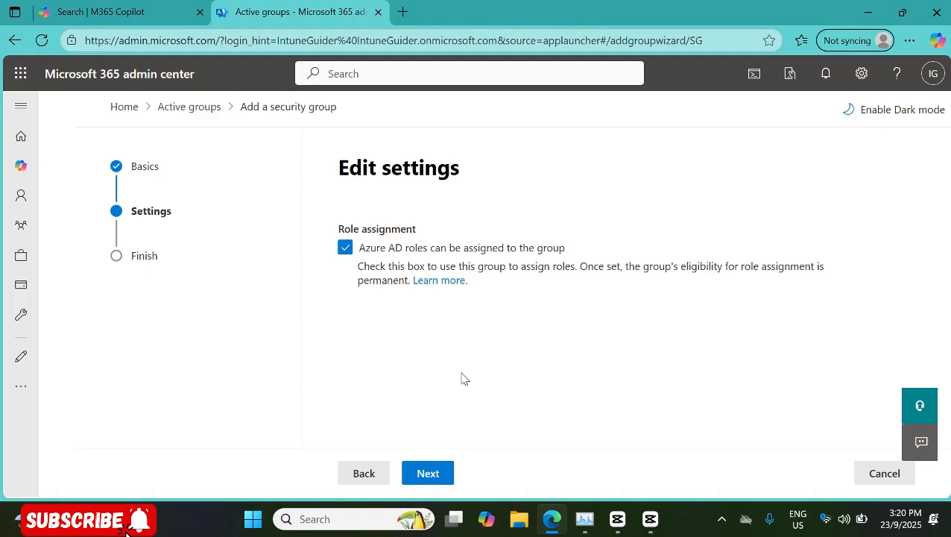
click(435, 474)
scroll(418, 417, down, 1)
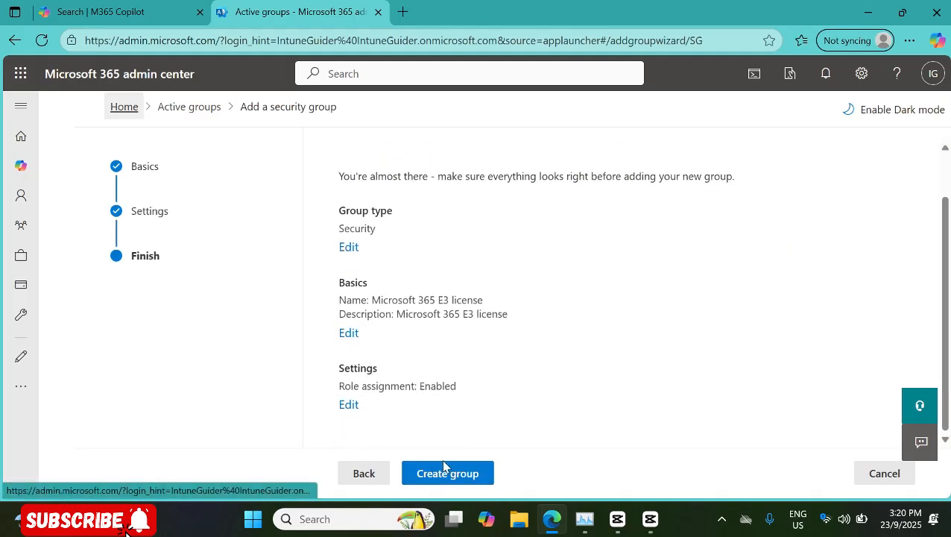
click(445, 473)
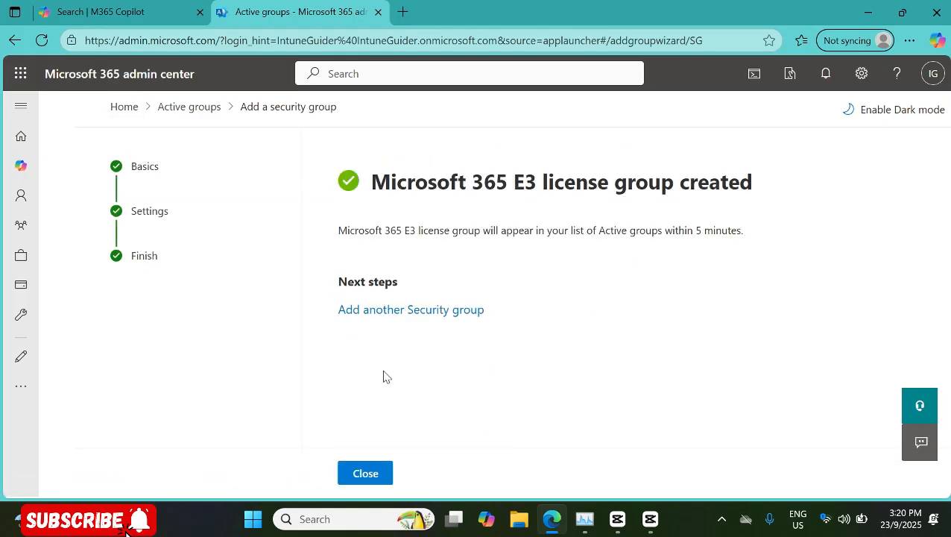
Refresh Security groups, open Microsoft 365 E3 license (0 members) and copy its name.
click(361, 477)
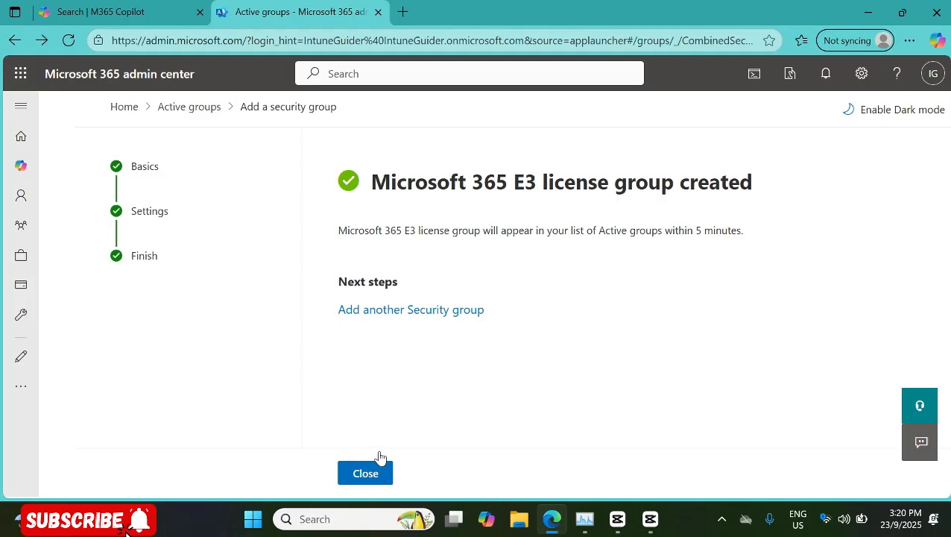
scroll(521, 324, down, 3)
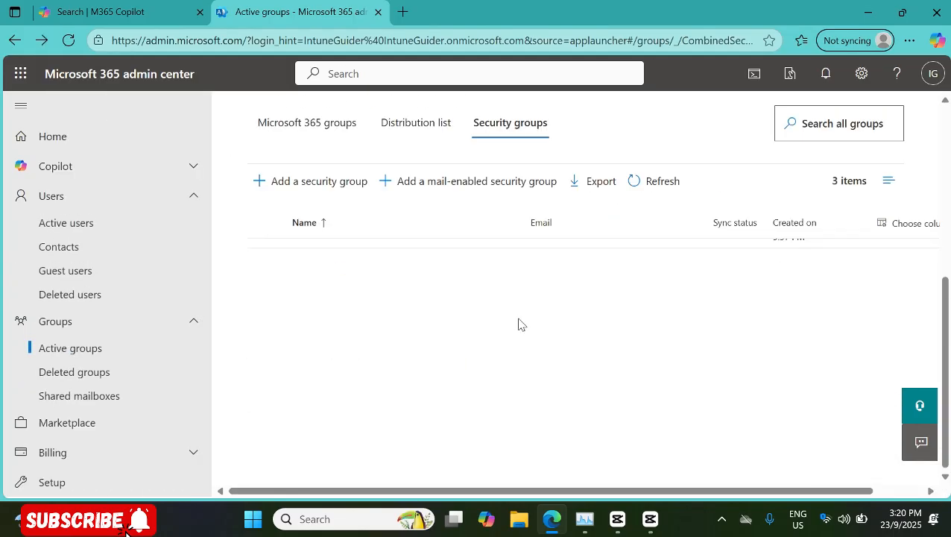
click(660, 187)
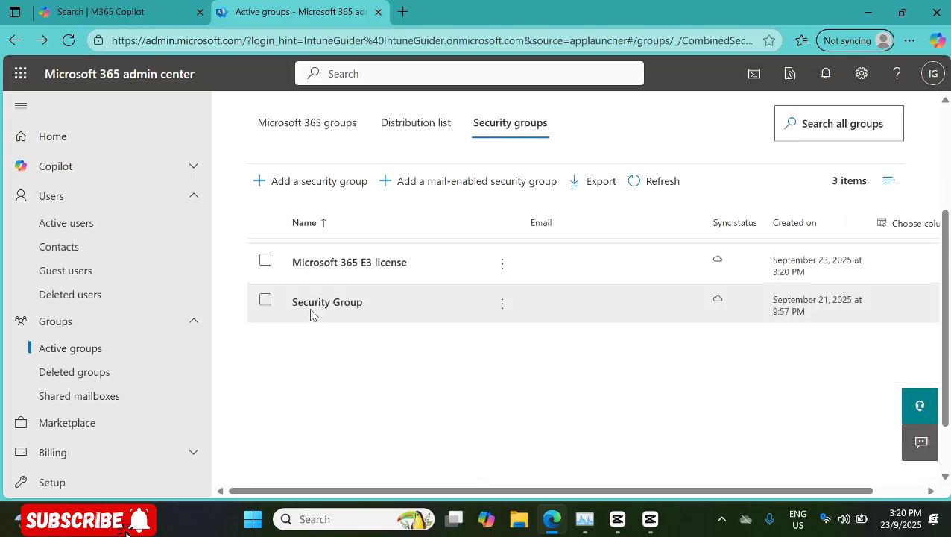
click(367, 271)
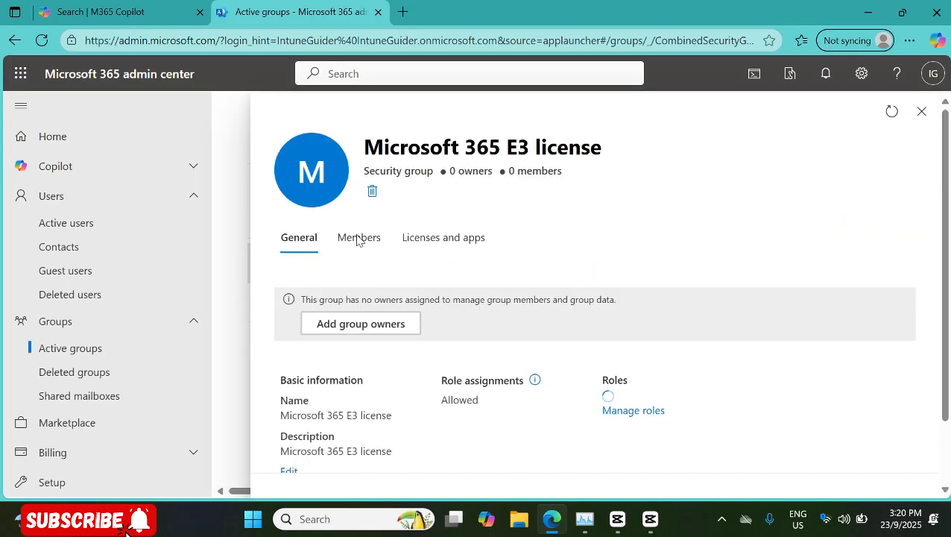
drag(364, 147, 772, 174)
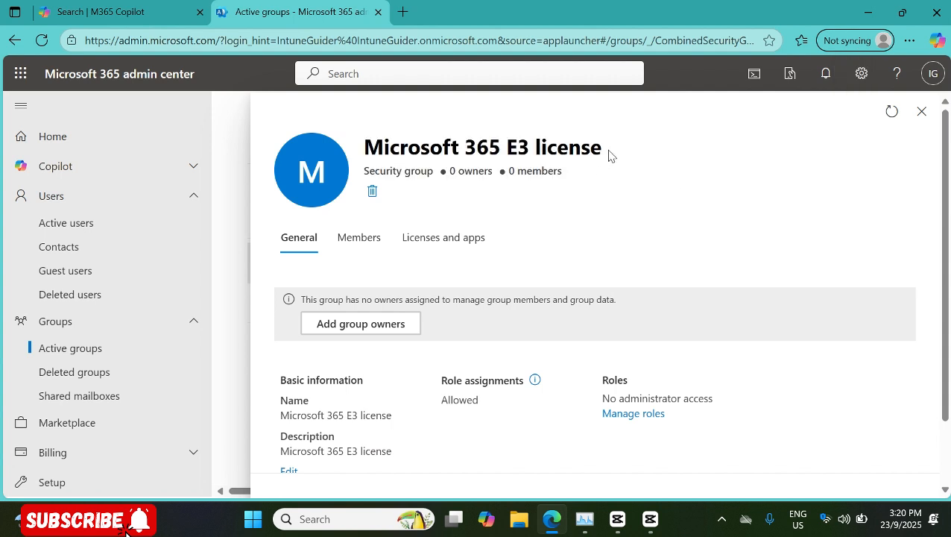
drag(608, 156, 364, 148)
key(ctrl+c)
scroll(91, 310, down, 1)
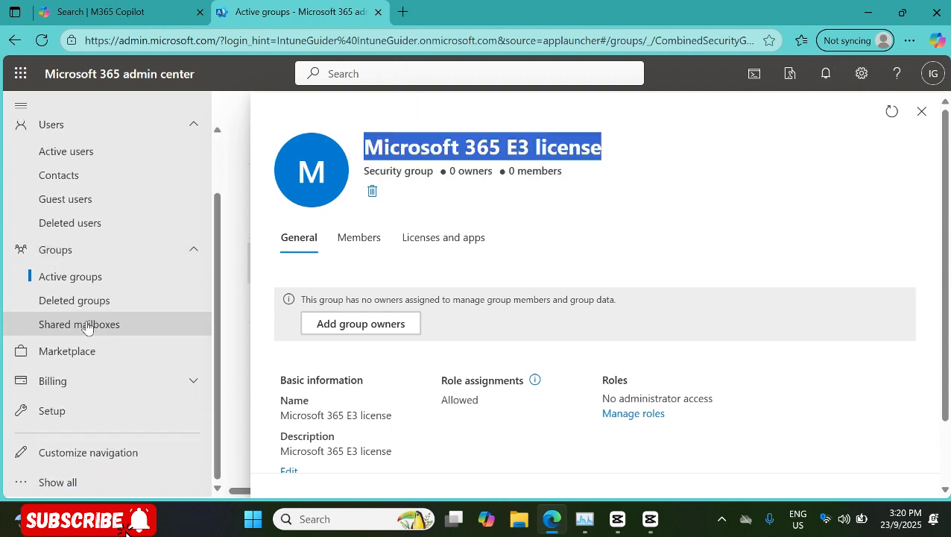
Go to the Setup page and expand the Billing section.
click(81, 409)
click(91, 383)
scroll(119, 366, down, 2)
Open Billing > Licenses > Microsoft 365 E3 (no Teams) and view its Groups assignments.
scroll(120, 298, down, 1)
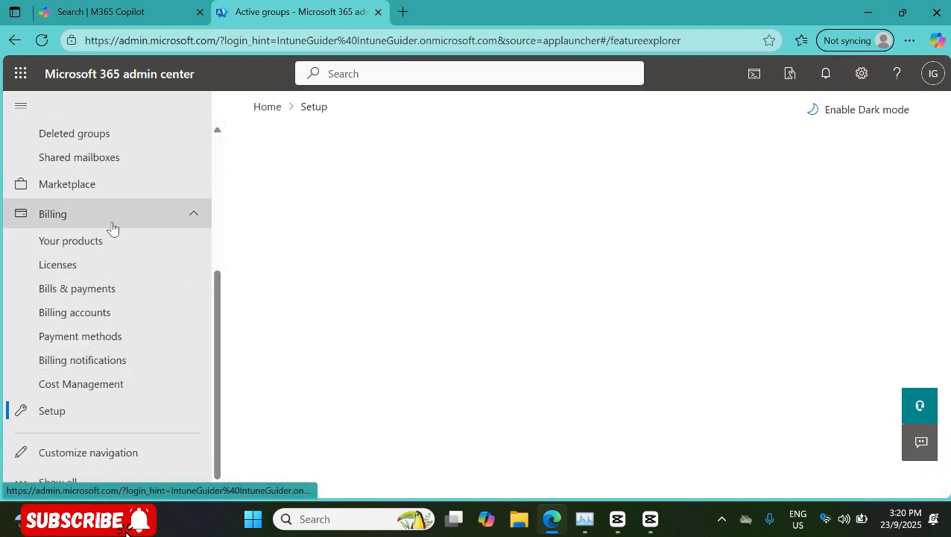
click(58, 265)
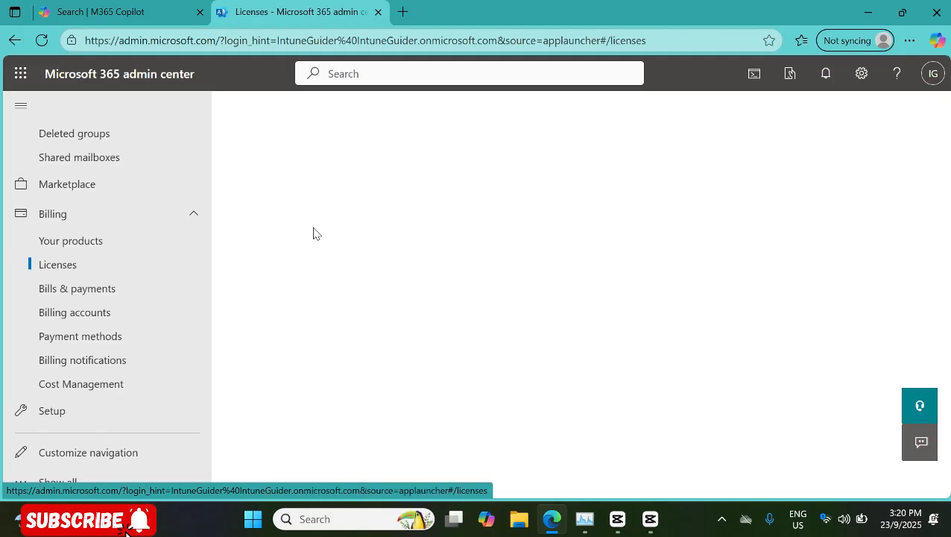
scroll(414, 324, down, 3)
scroll(446, 308, up, 1)
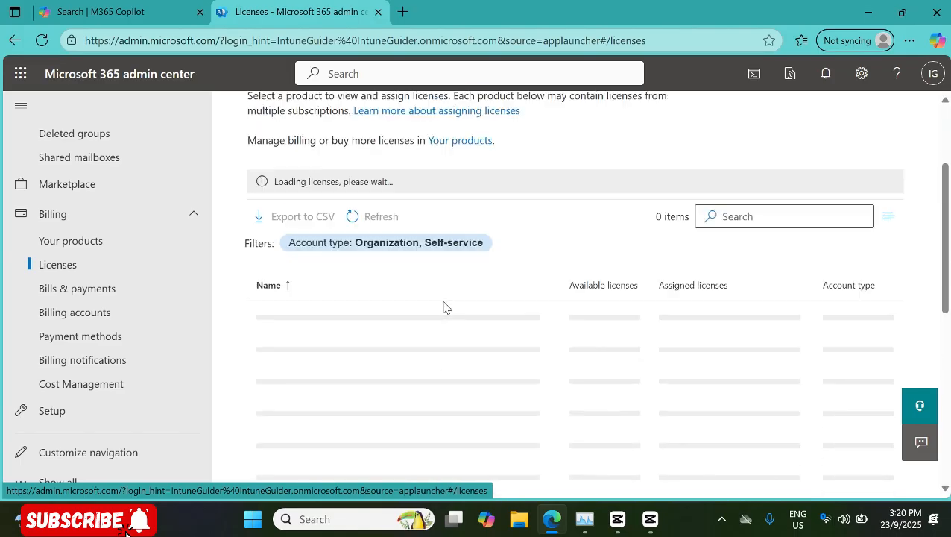
scroll(410, 288, up, 2)
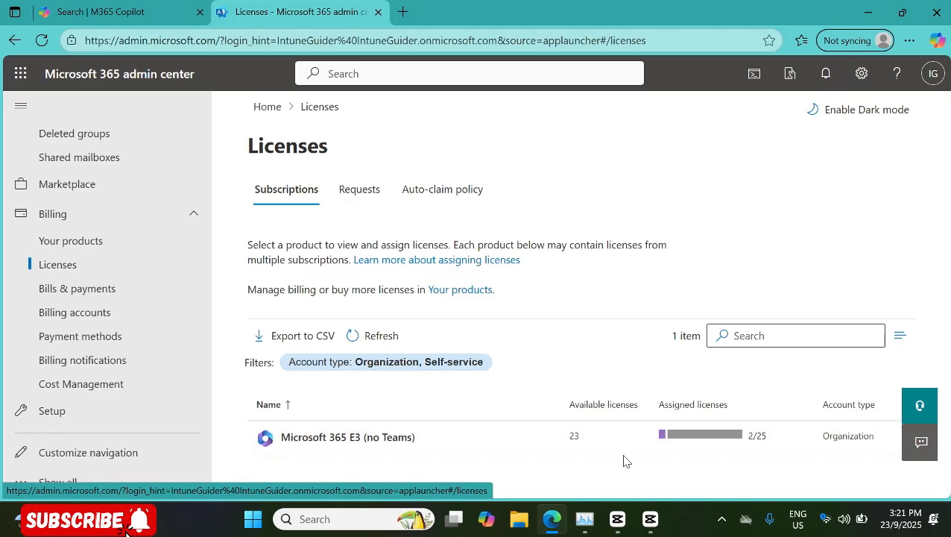
click(371, 440)
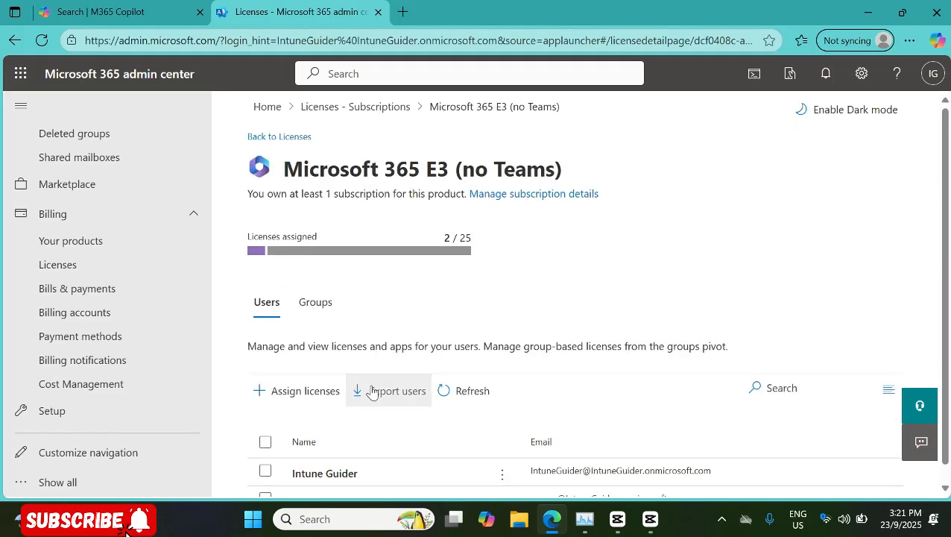
scroll(313, 334, down, 1)
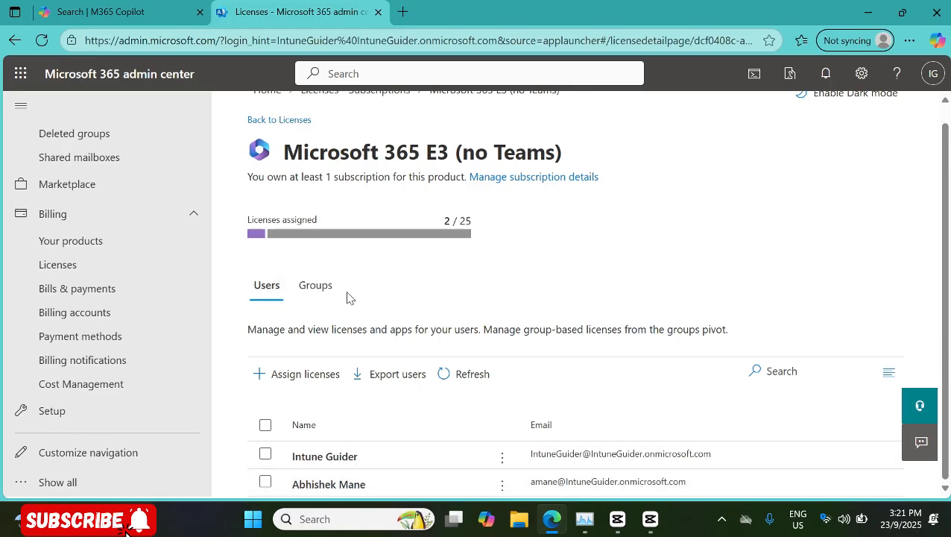
click(324, 292)
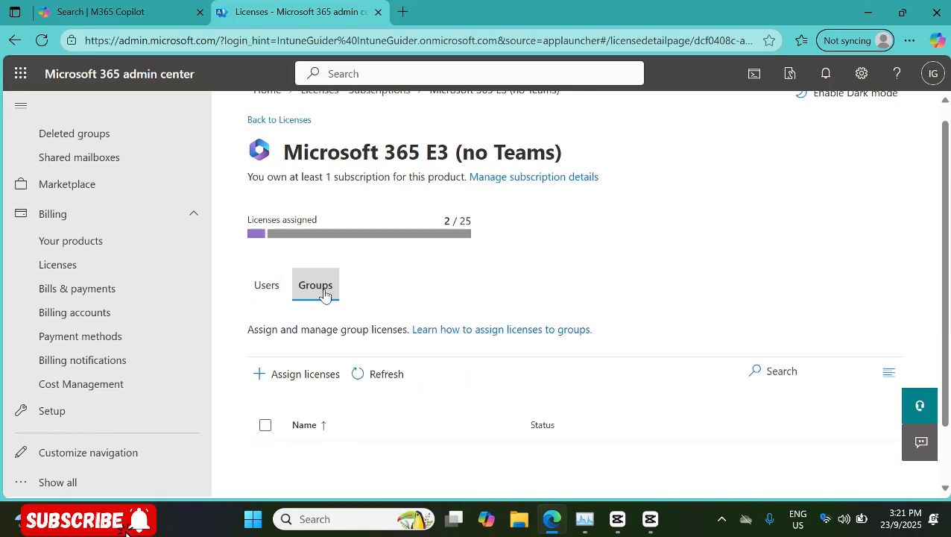
Assign the Microsoft 365 E3 (no Teams) licence to the pasted group 'Microsoft 365 E3 license'.
click(291, 386)
click(644, 227)
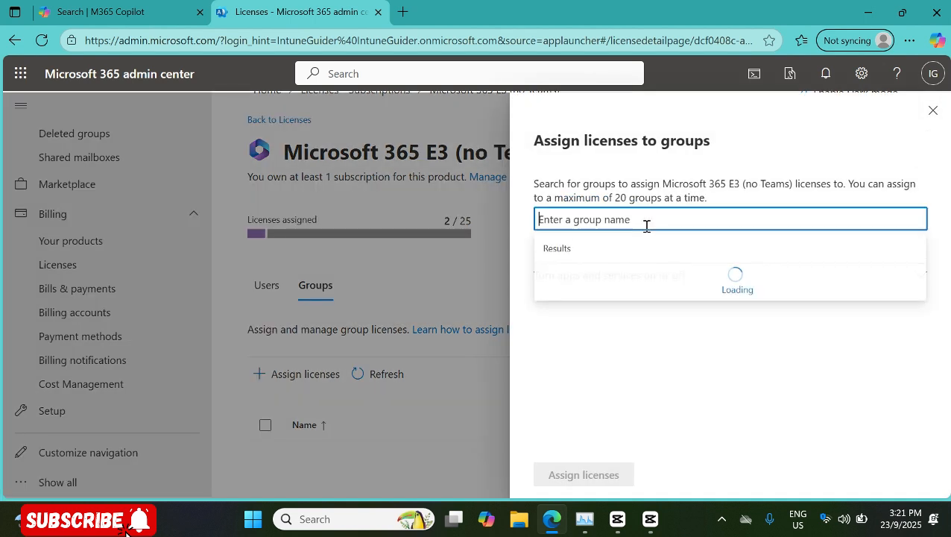
key(ctrl+v)
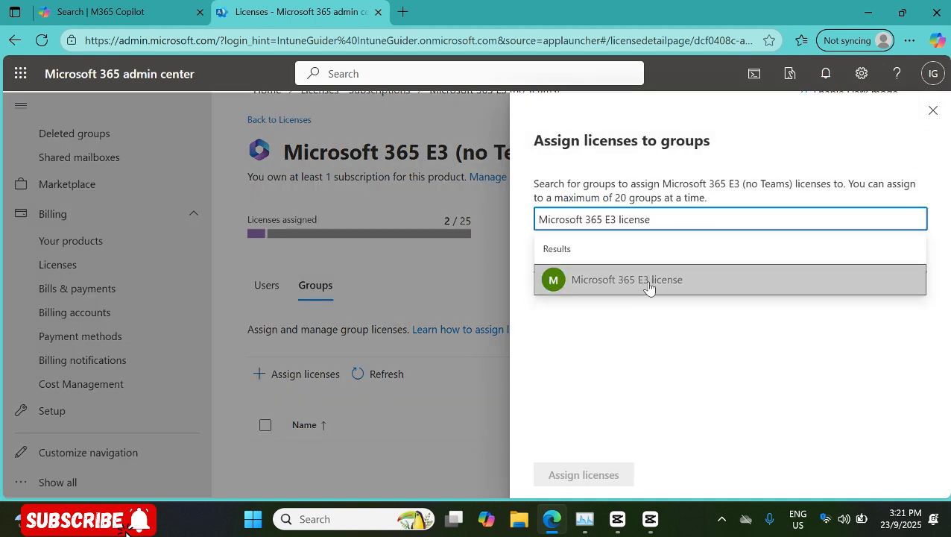
click(647, 287)
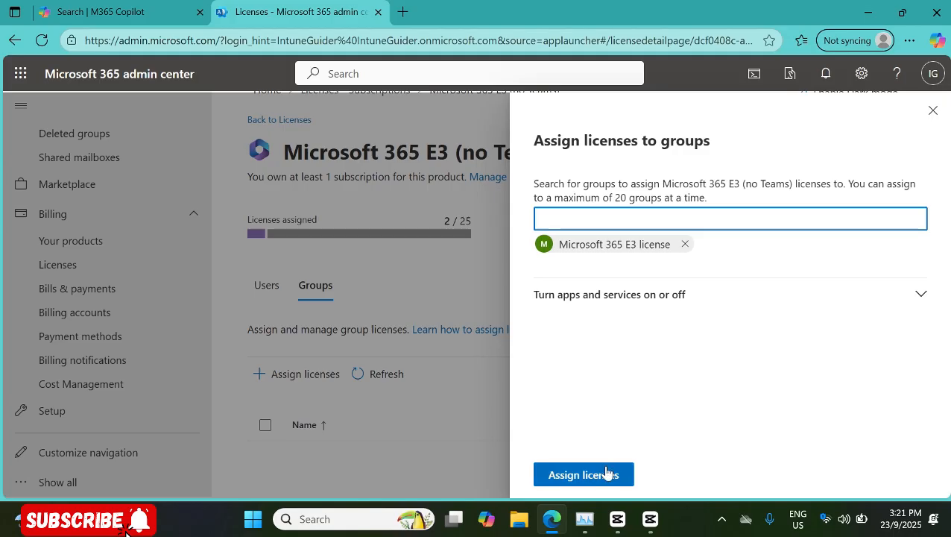
click(606, 474)
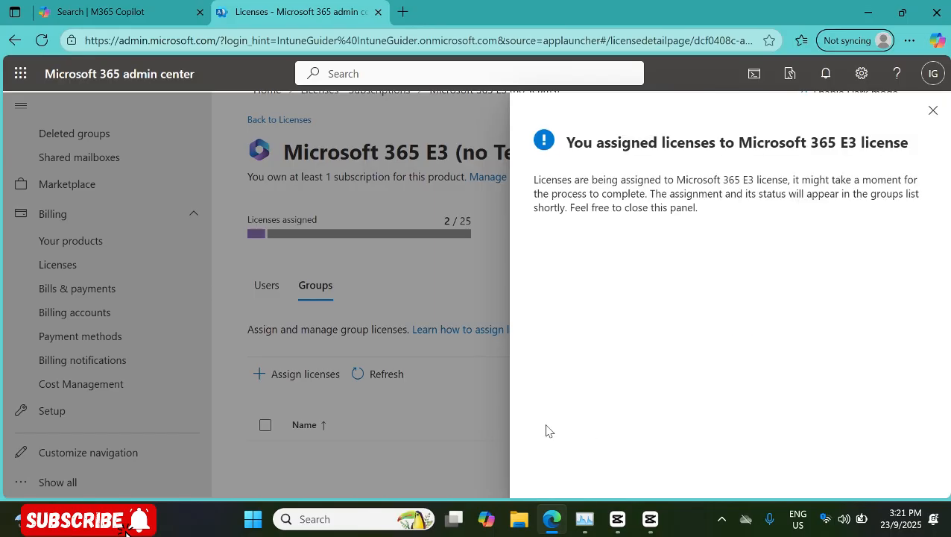
Dismiss the confirmation and refresh the groups list until 'Microsoft 365 E3 license' shows In progress.
click(932, 110)
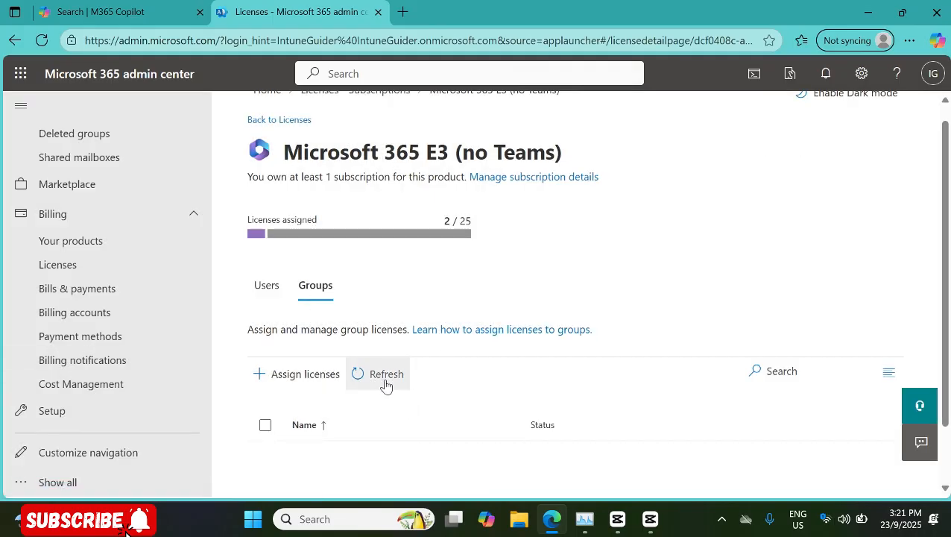
scroll(514, 369, down, 1)
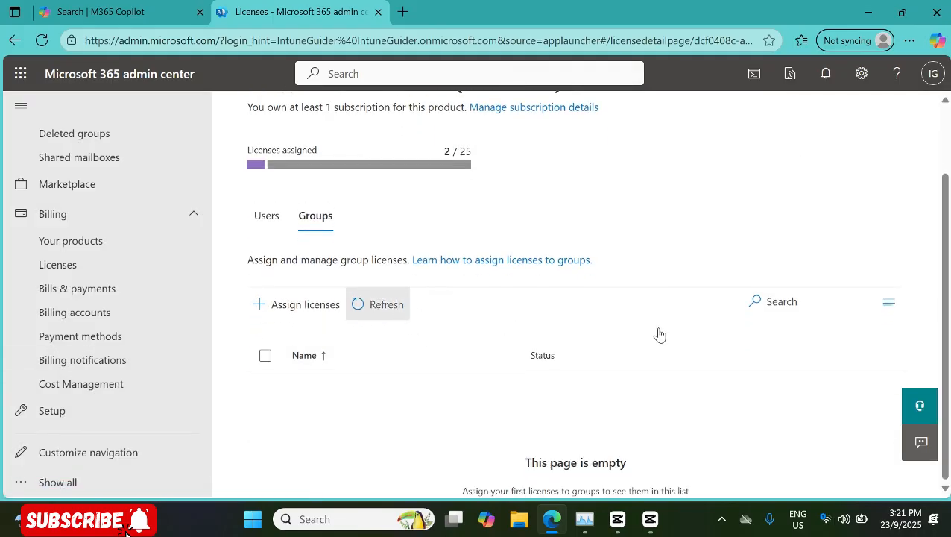
click(392, 306)
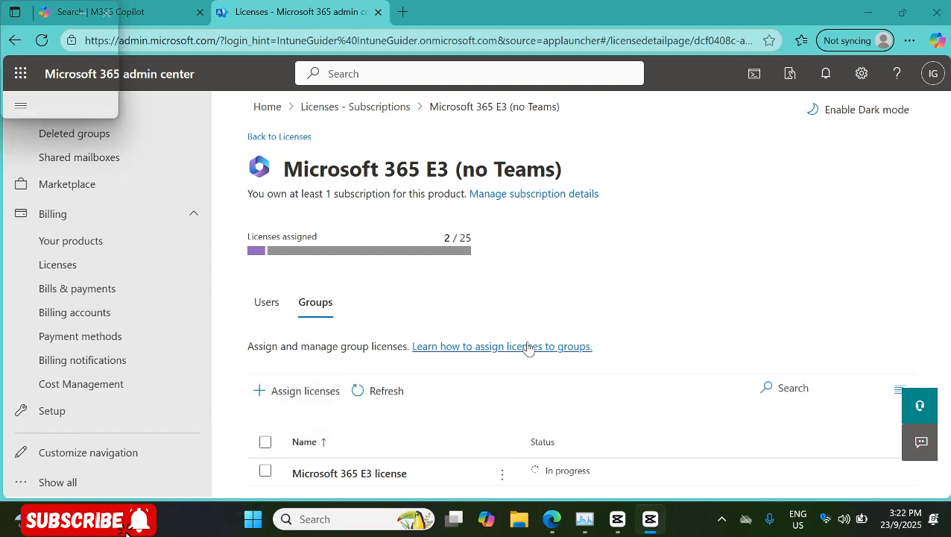
scroll(181, 296, up, 3)
scroll(181, 297, up, 1)
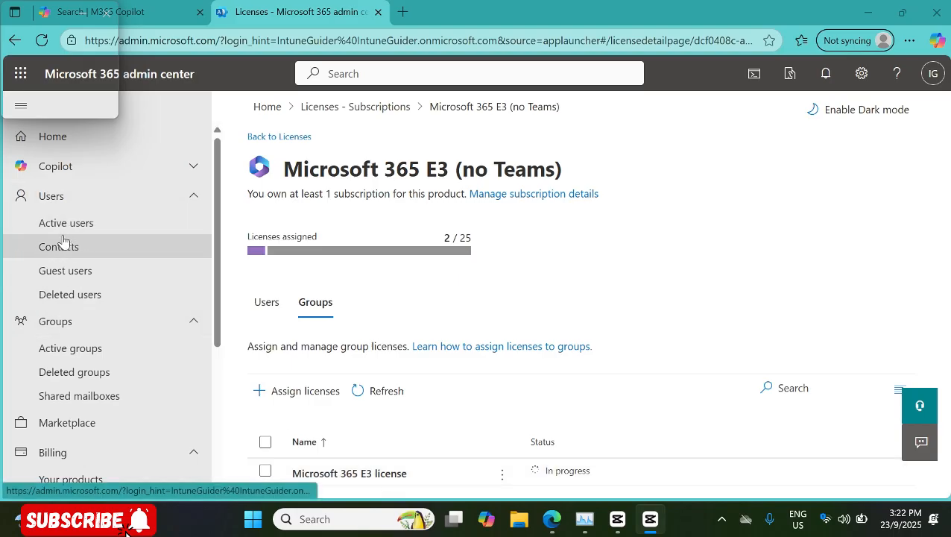
click(87, 357)
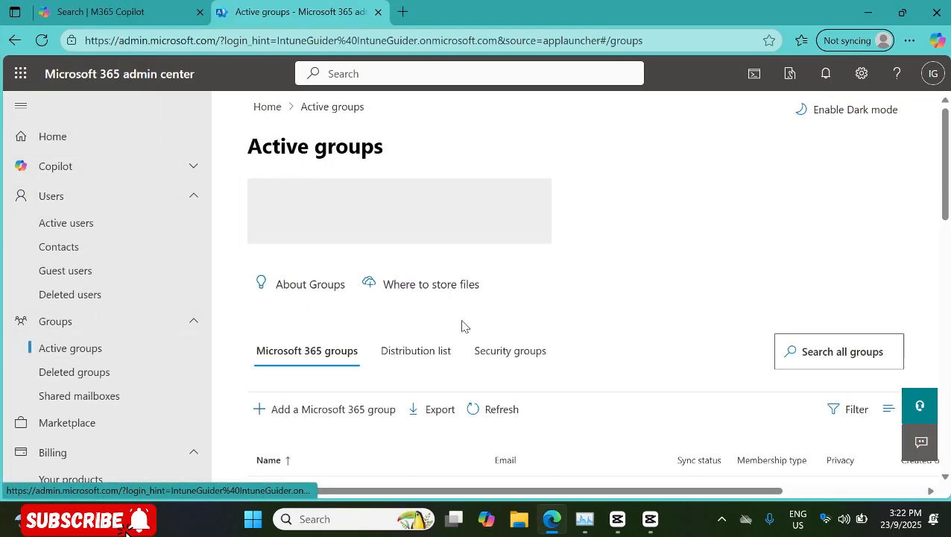
click(516, 354)
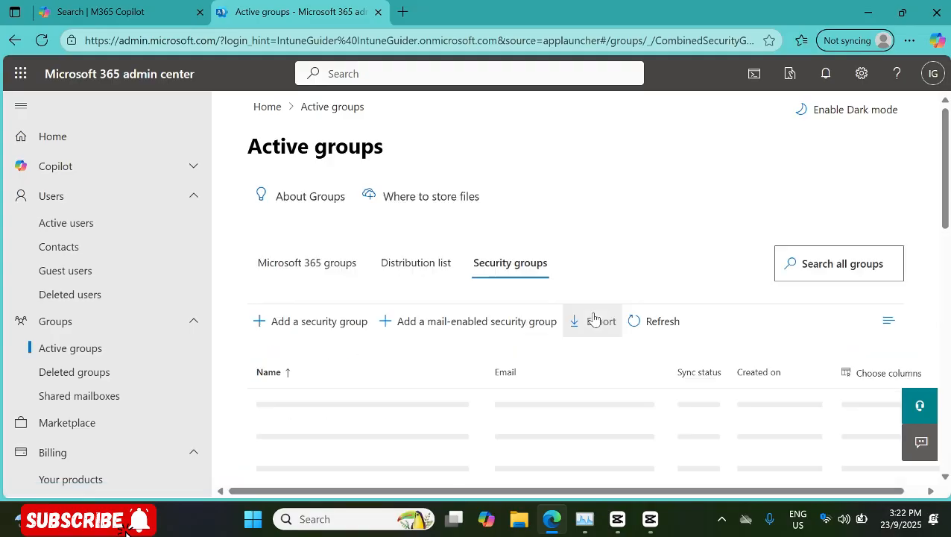
click(265, 445)
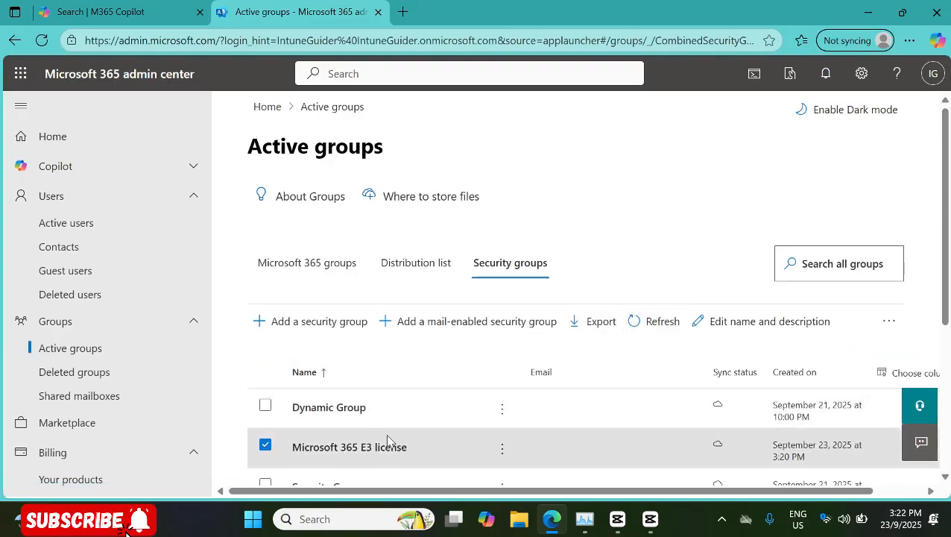
click(350, 447)
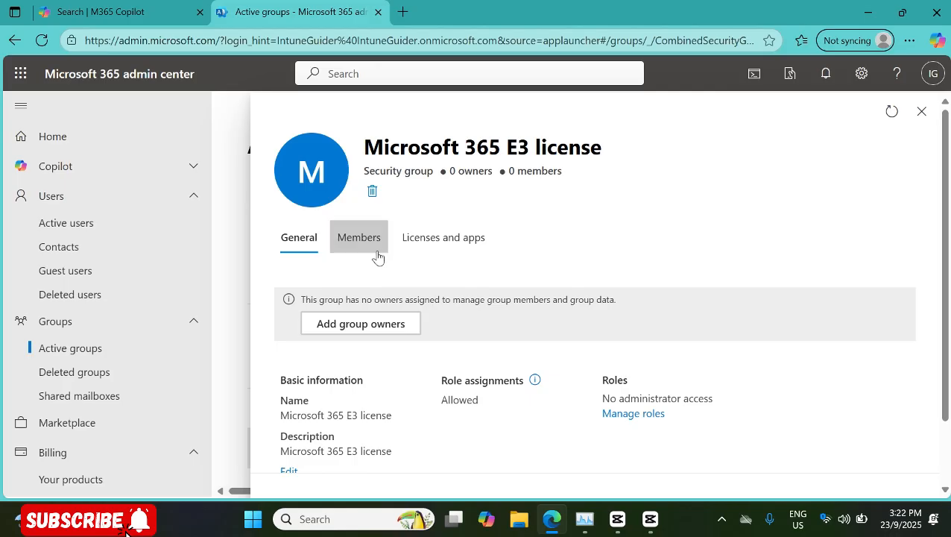
click(378, 255)
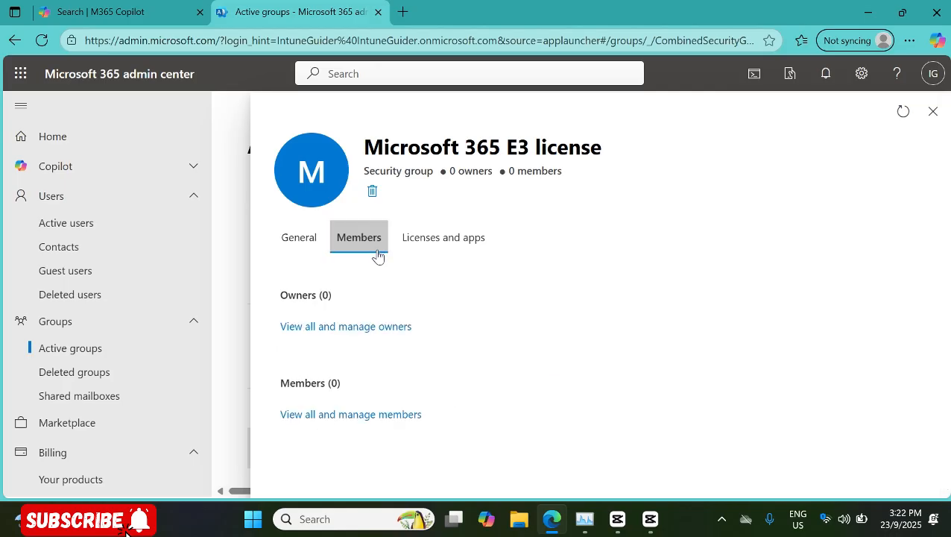
click(345, 418)
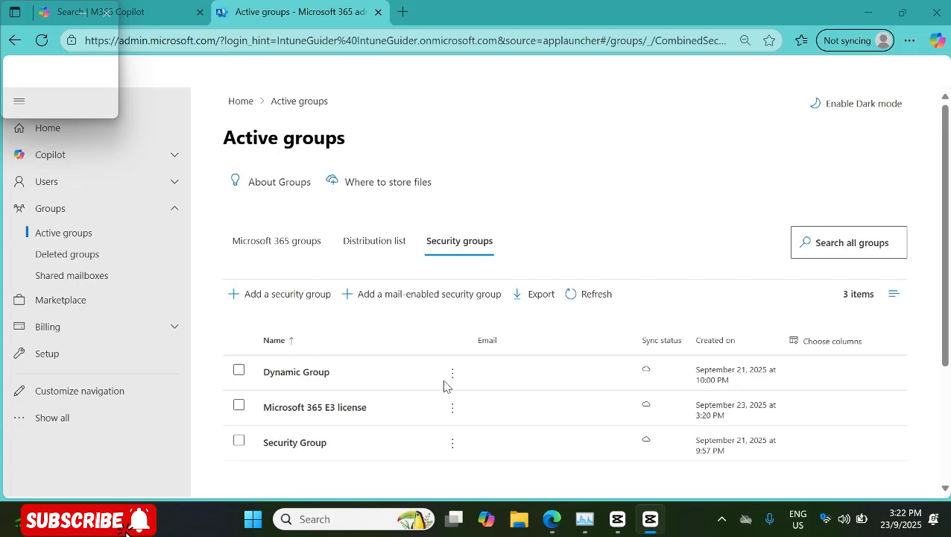
click(282, 415)
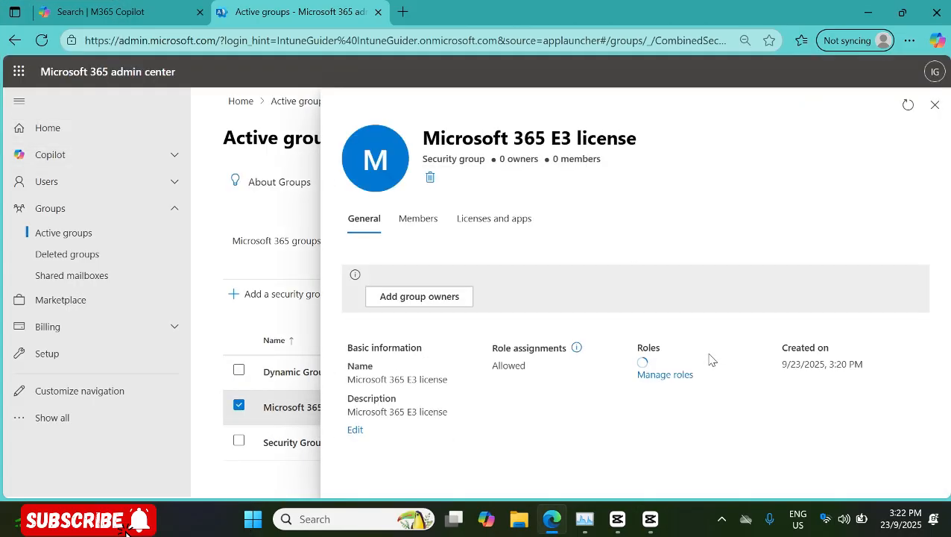
Search for the unlicensed user, add them as the group's only member, and close the panel.
click(413, 219)
click(415, 378)
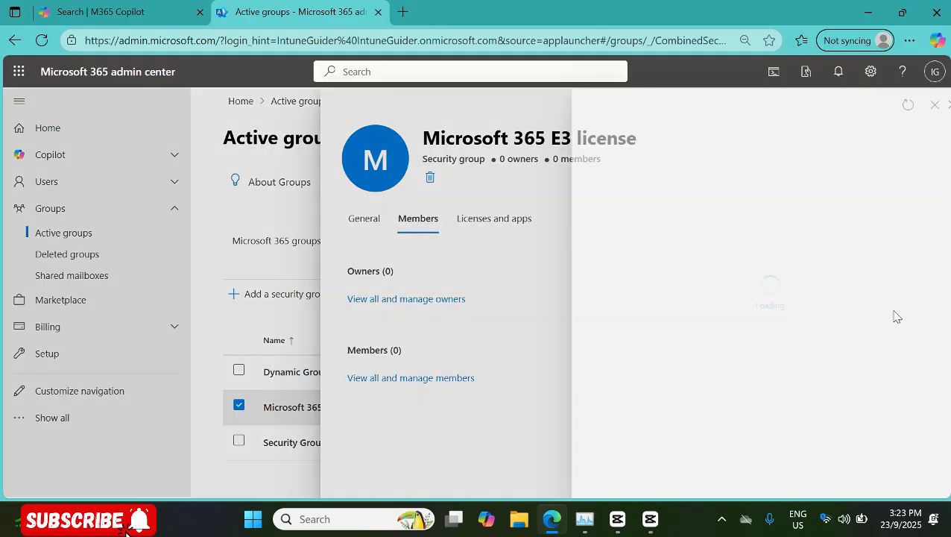
click(651, 245)
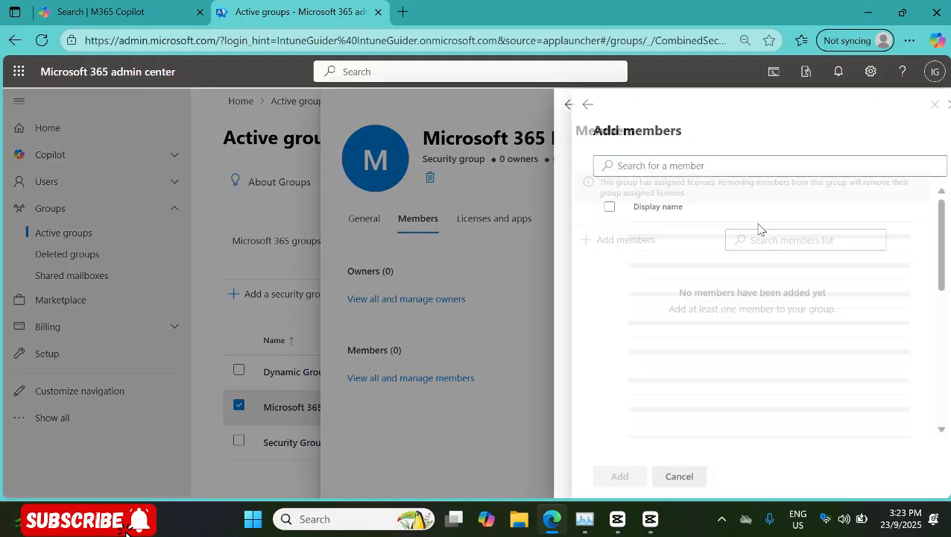
click(706, 166)
text(s)
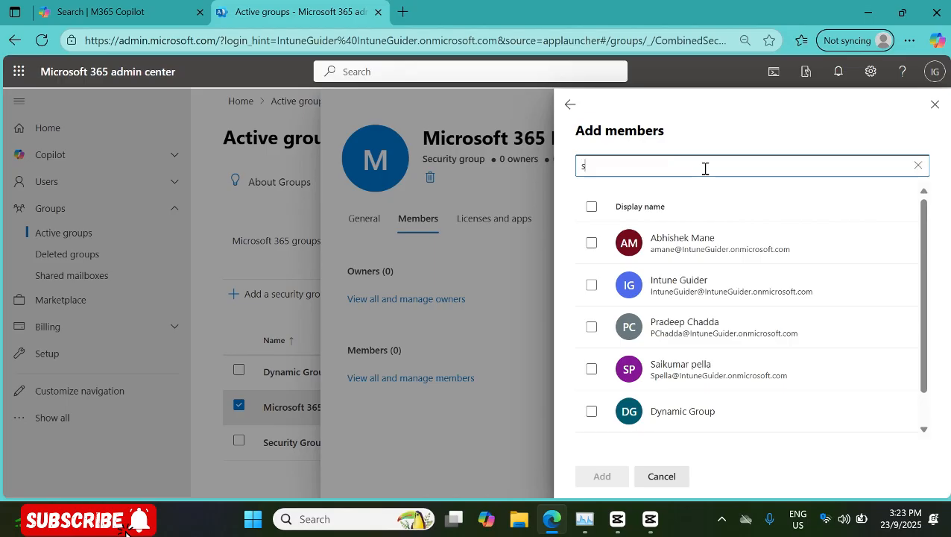
text(aik)
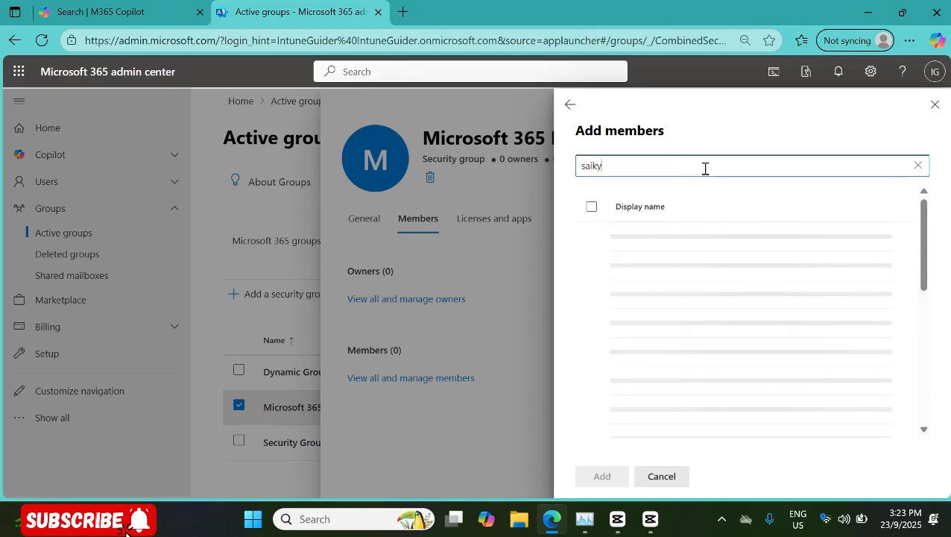
text(y)
key(BackSpace)
text(ui)
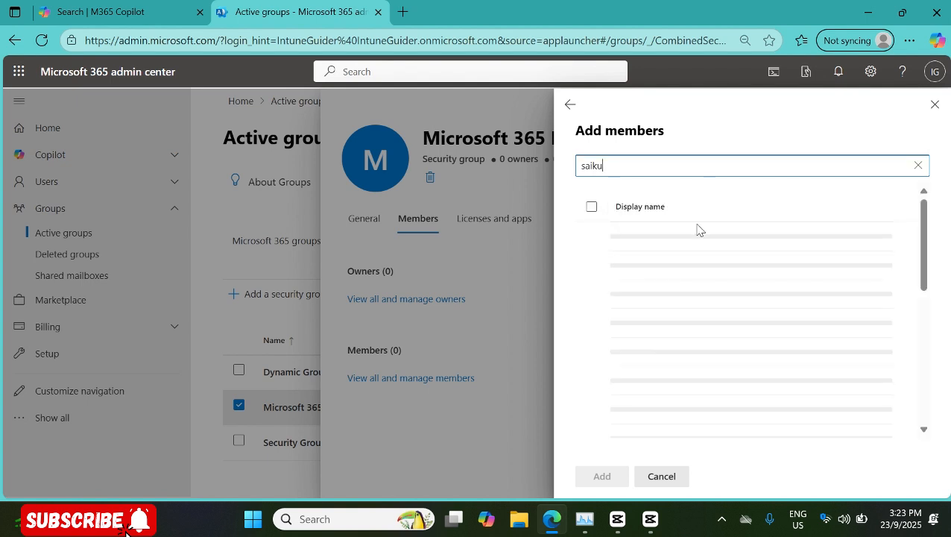
click(592, 242)
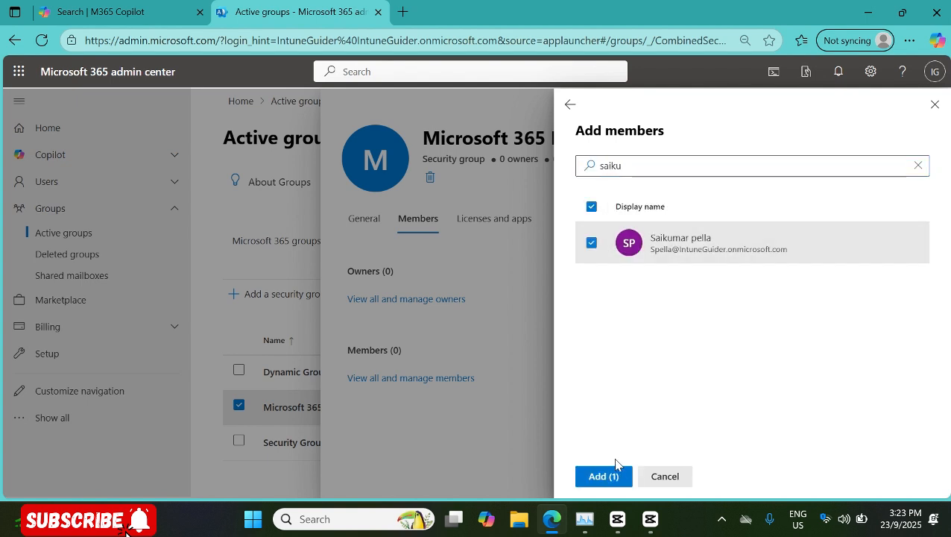
click(610, 475)
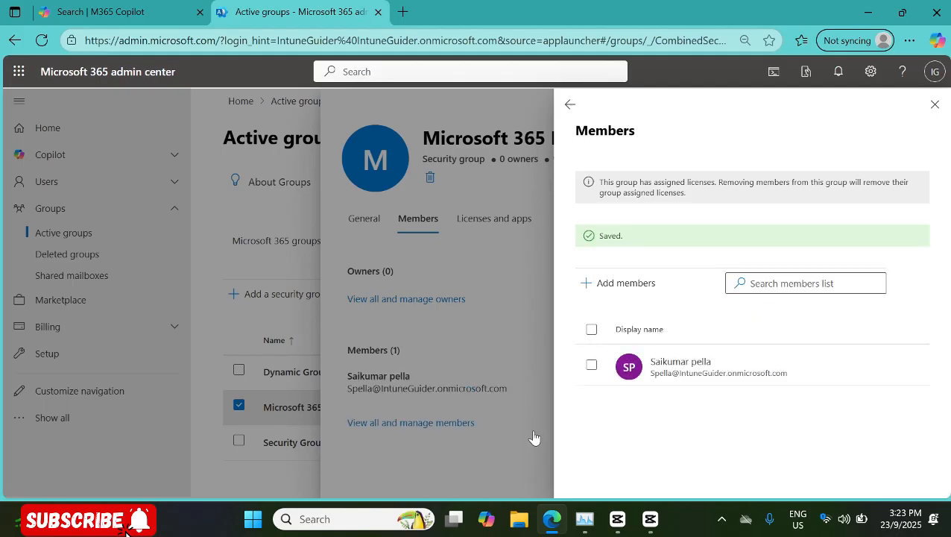
click(934, 104)
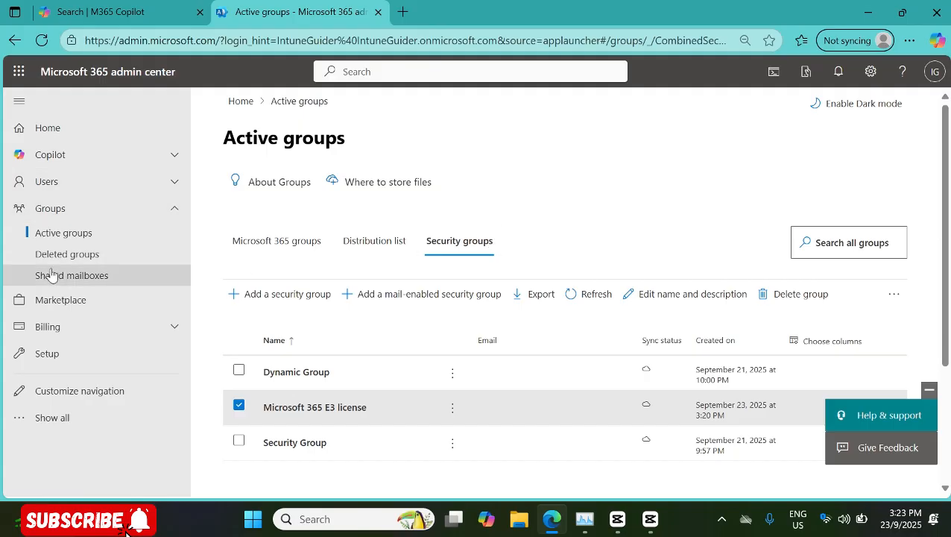
Refresh the Active users list so the new member shows Microsoft 365 E3 (no Teams).
click(65, 188)
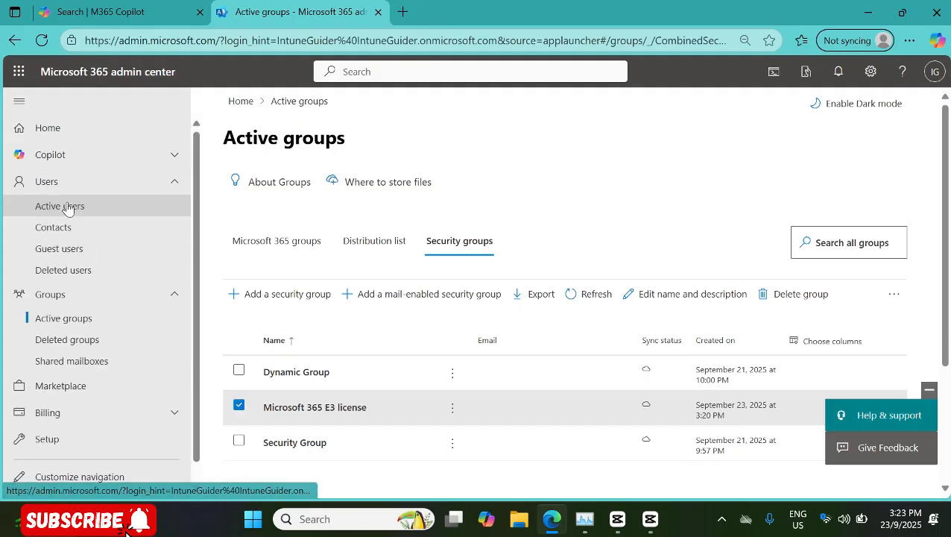
click(67, 206)
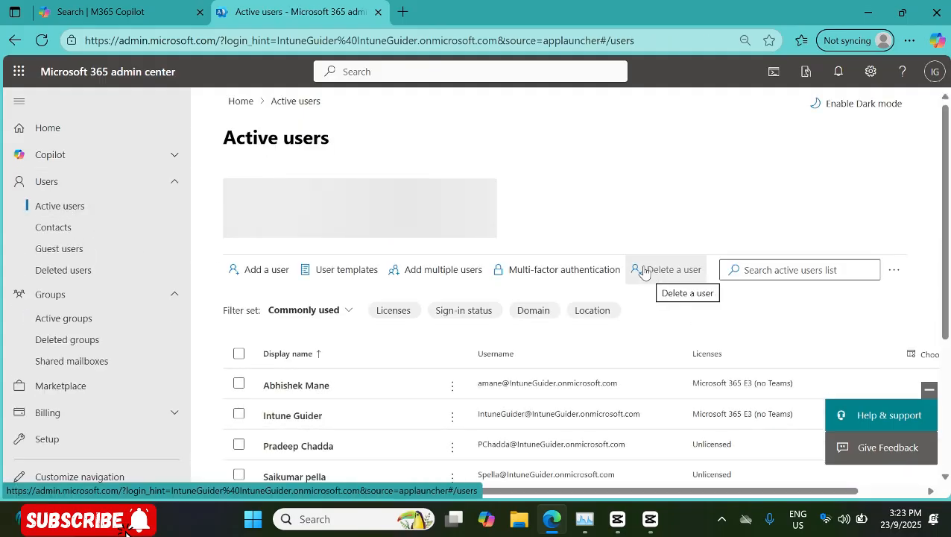
scroll(648, 201, down, 3)
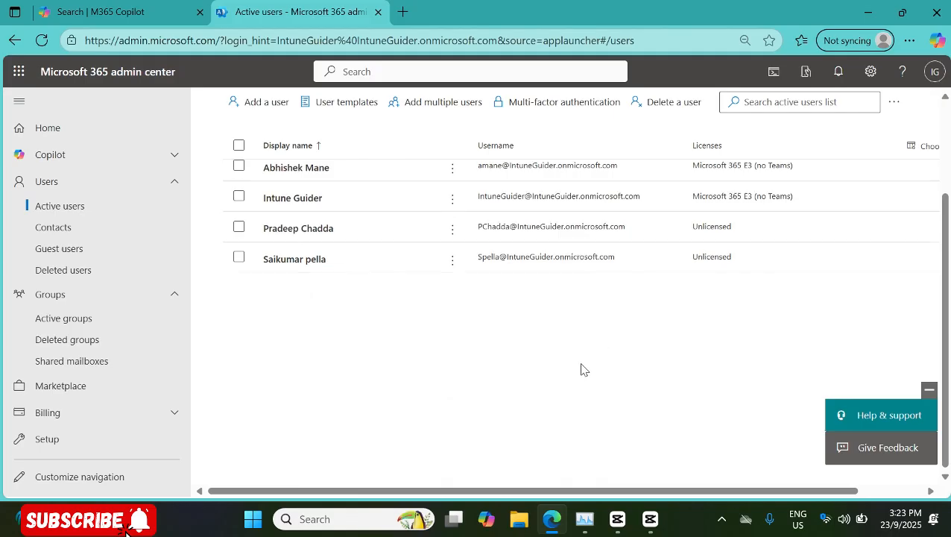
scroll(582, 366, up, 2)
scroll(521, 291, up, 1)
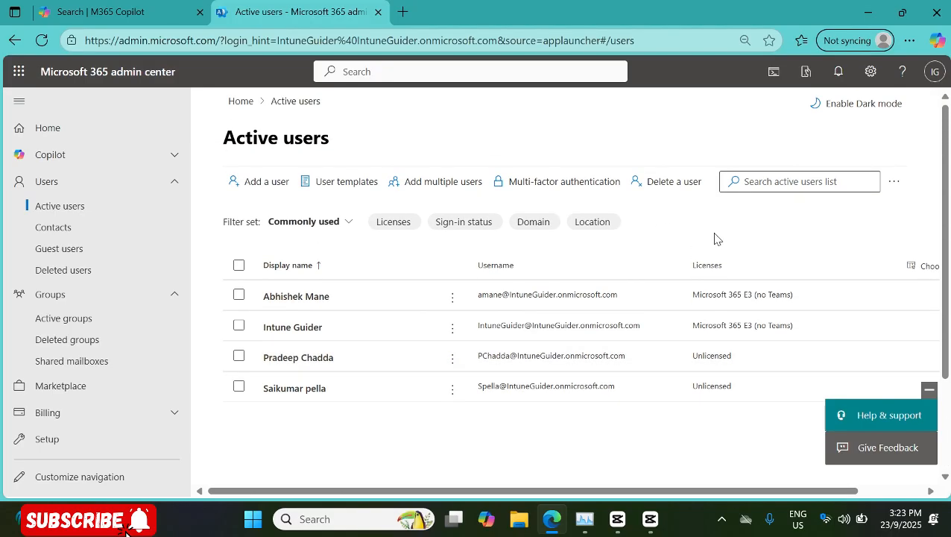
click(894, 182)
click(846, 208)
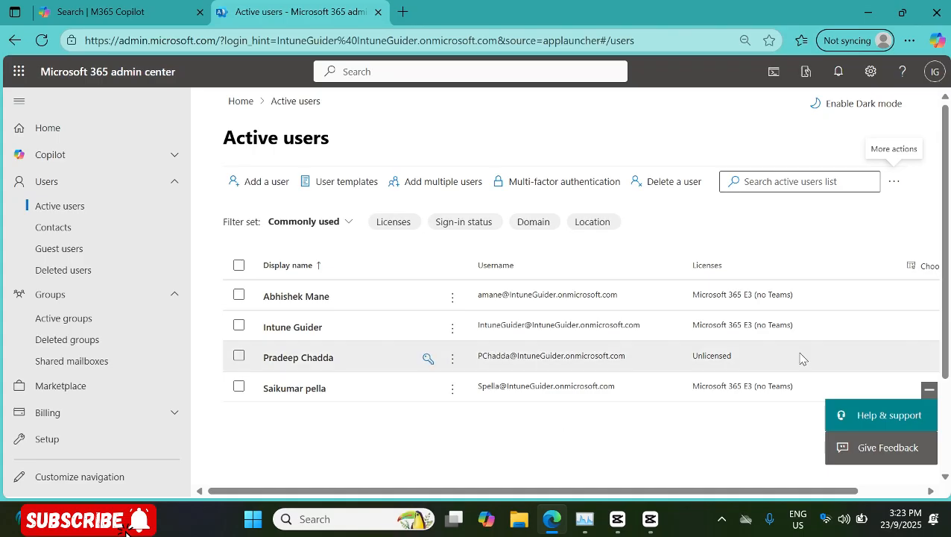
click(928, 392)
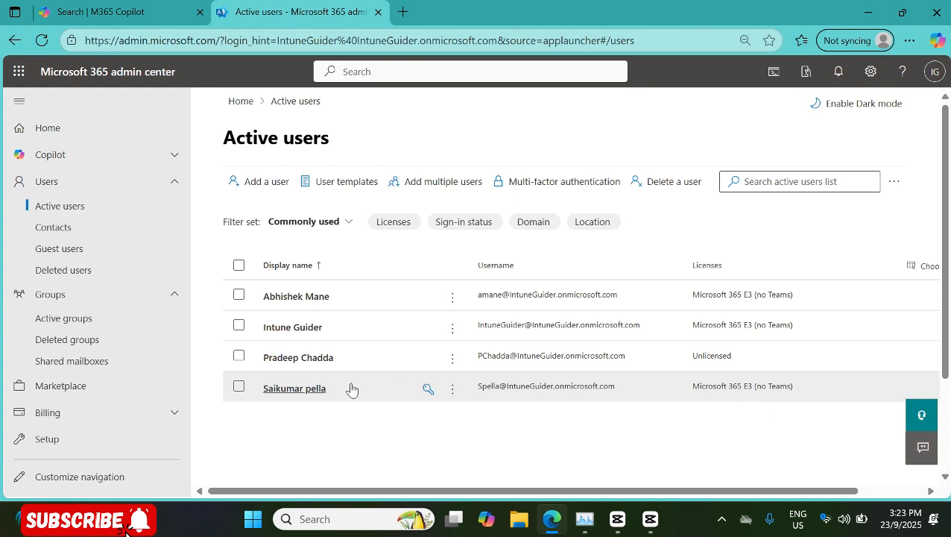
Open the new member's details and check the licence inherited from the group under Licenses and apps.
click(321, 391)
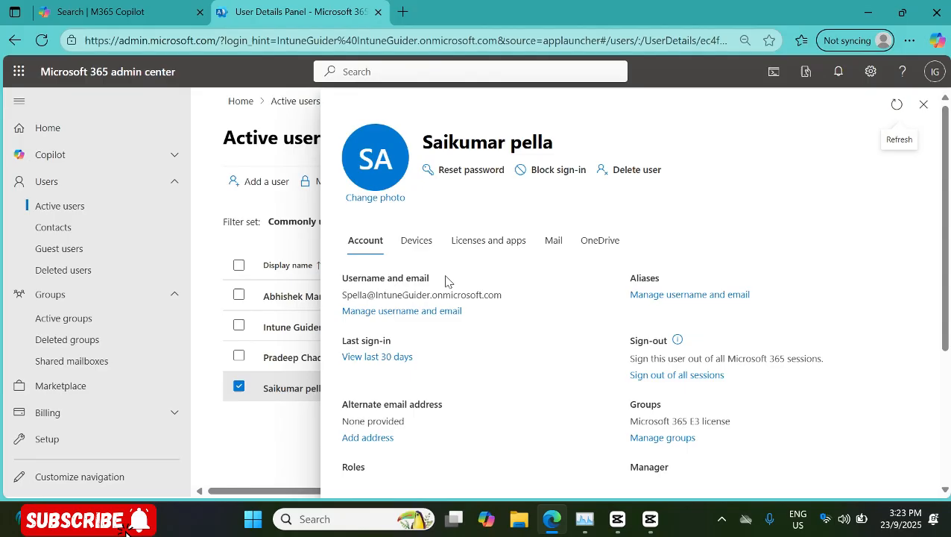
click(501, 242)
scroll(492, 292, down, 1)
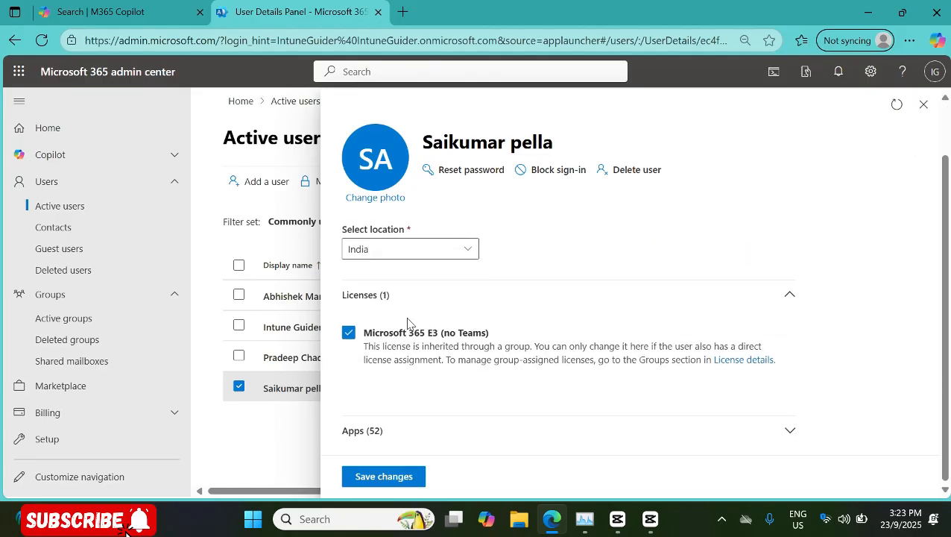
scroll(514, 272, up, 1)
Review the user's OneDrive settings, ending on the Mail tab showing a 100GB mailbox.
click(545, 249)
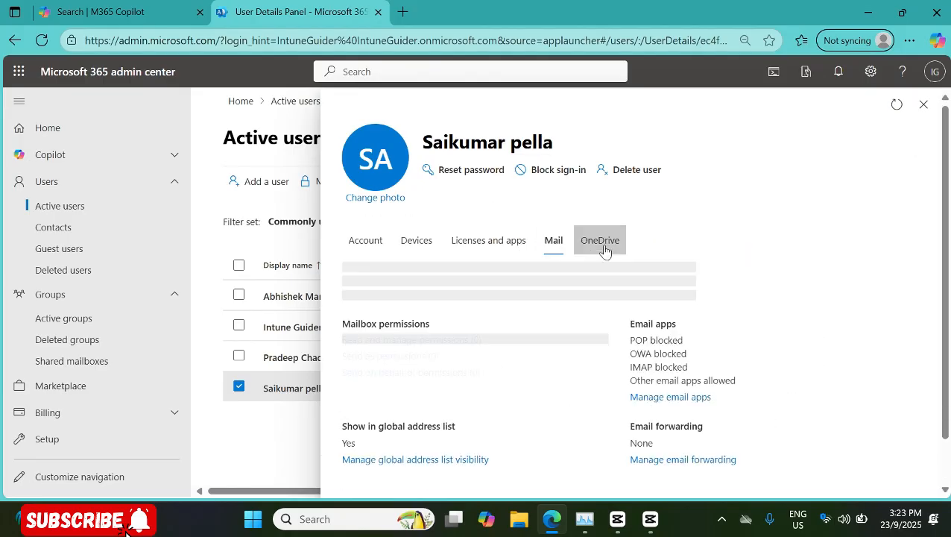
click(600, 242)
click(563, 247)
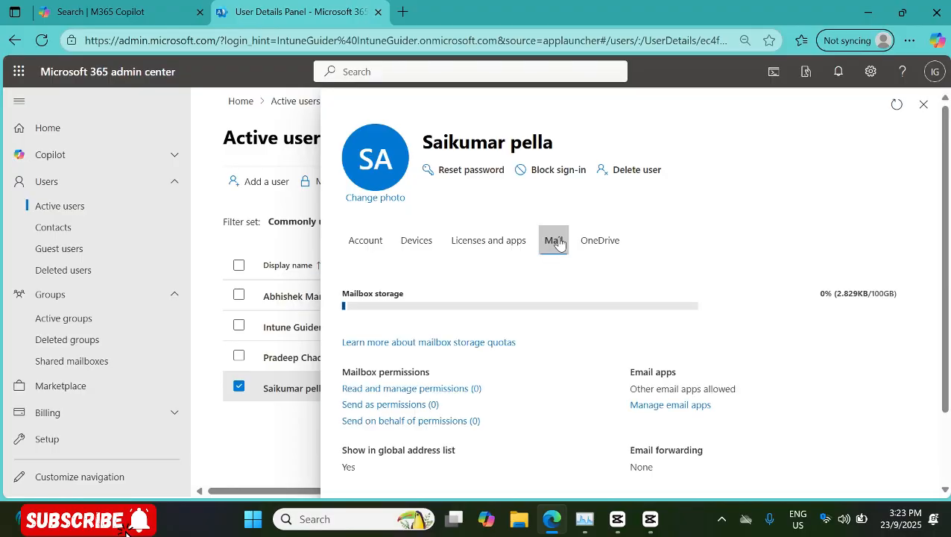